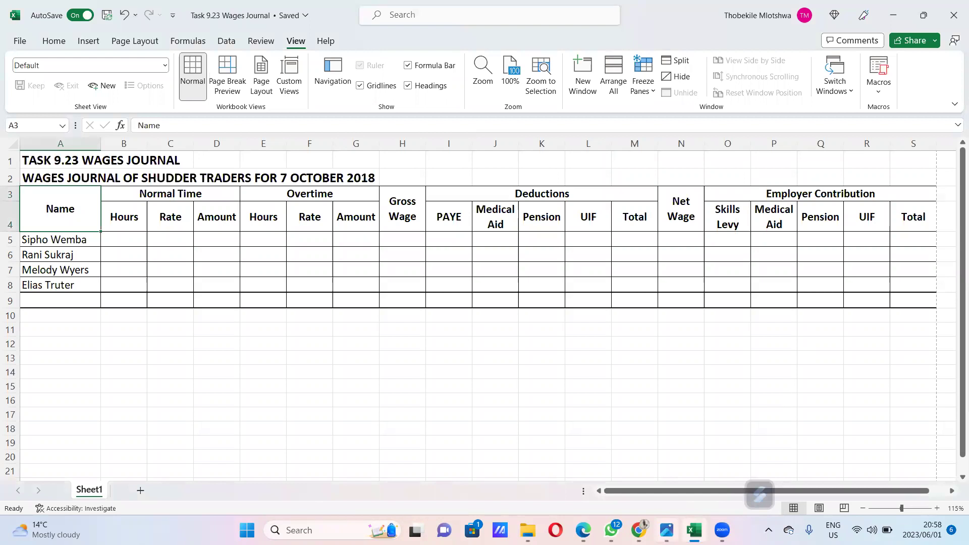
# Check the task details in the Task 9.23.jpg photo and enter the normal-time rates 30, 30 and 20 in C5:C7
pyautogui.hotkey('alt', 'Tab')
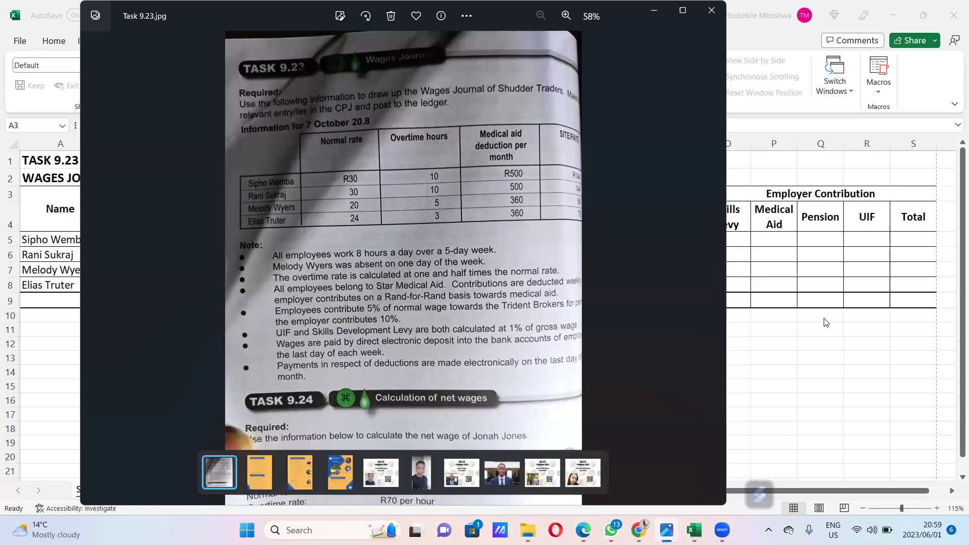
pyautogui.hotkey('alt', 'Tab')
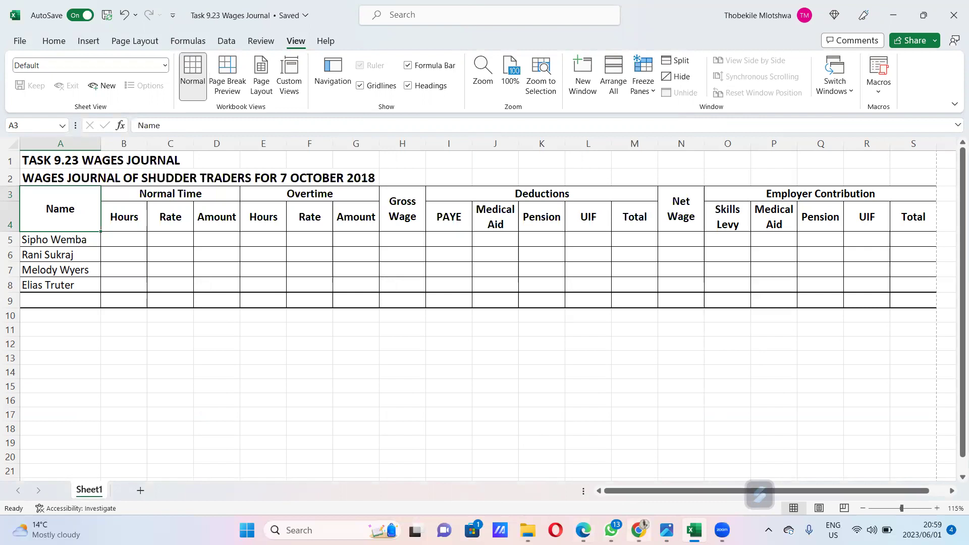
pyautogui.click(667, 530)
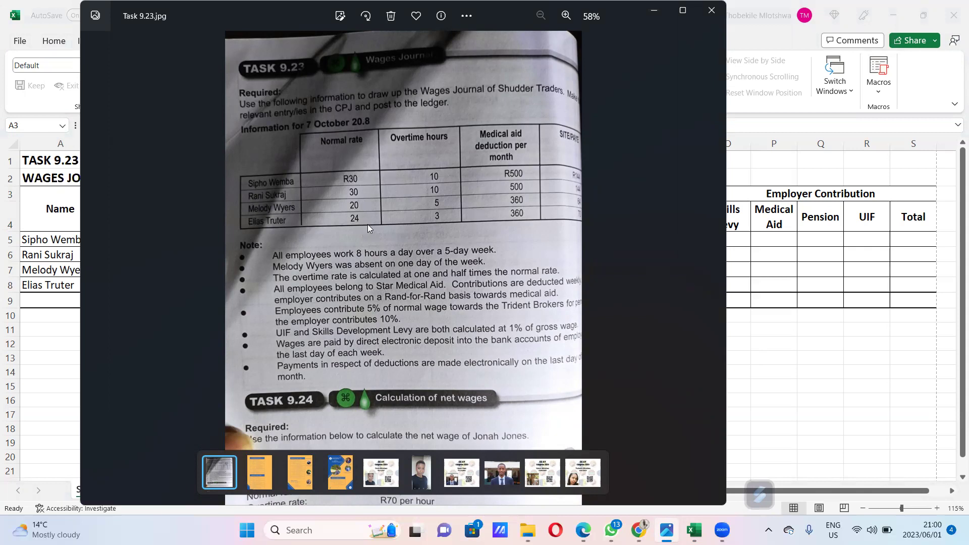
pyautogui.click(785, 382)
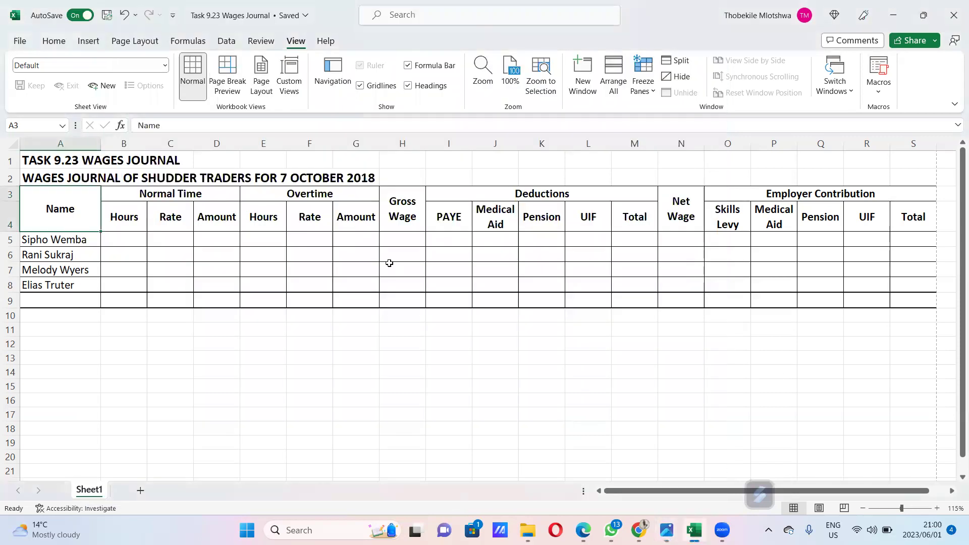
pyautogui.click(173, 237)
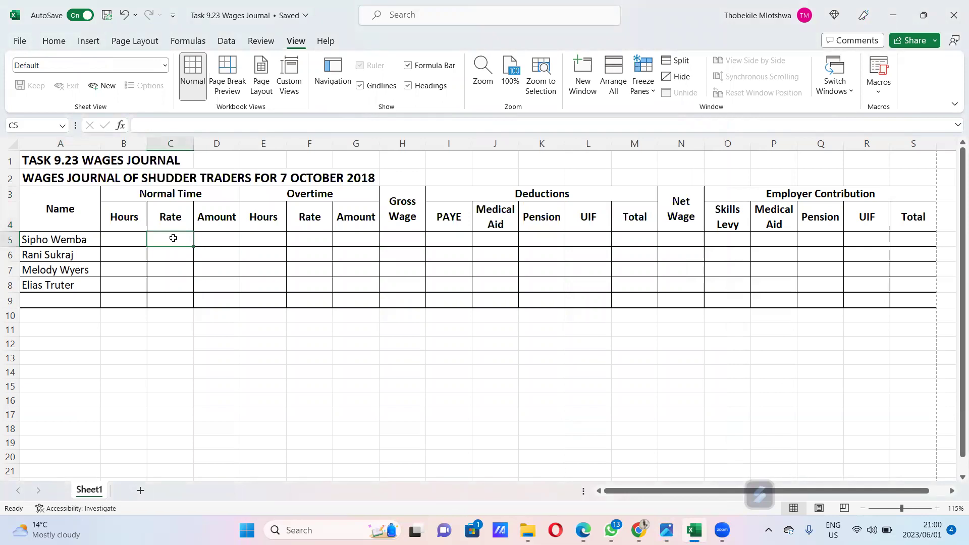
pyautogui.write('30')
pyautogui.press('Return')
pyautogui.write('30')
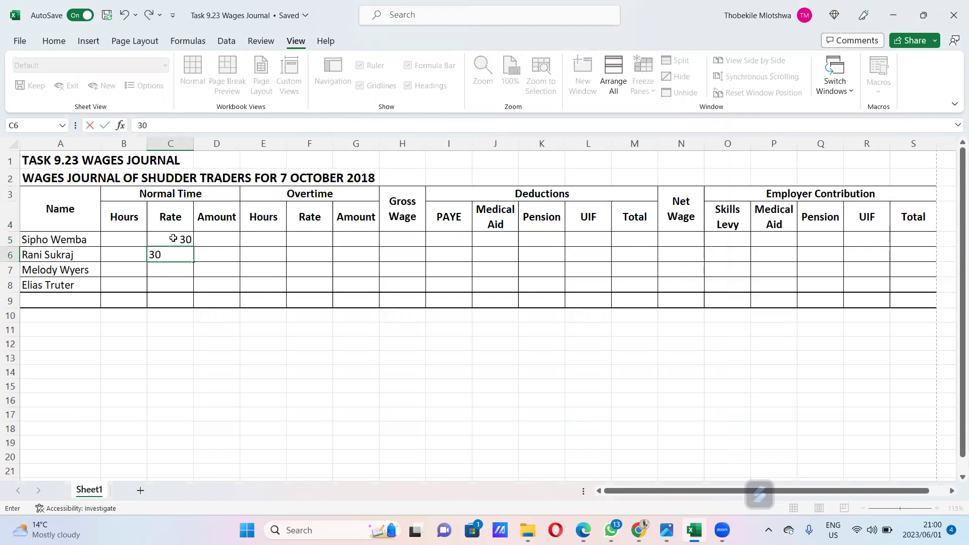
pyautogui.press('Return')
pyautogui.write('20')
pyautogui.press('Return')
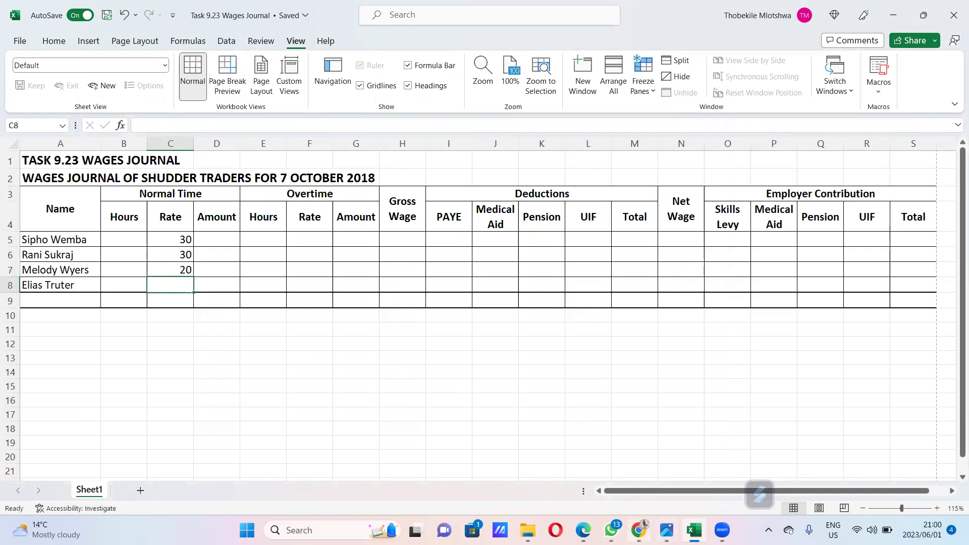
# Check the working hours in the task photo and enter normal-time hours 40, 40 and 32 in B5:B7
pyautogui.click(667, 530)
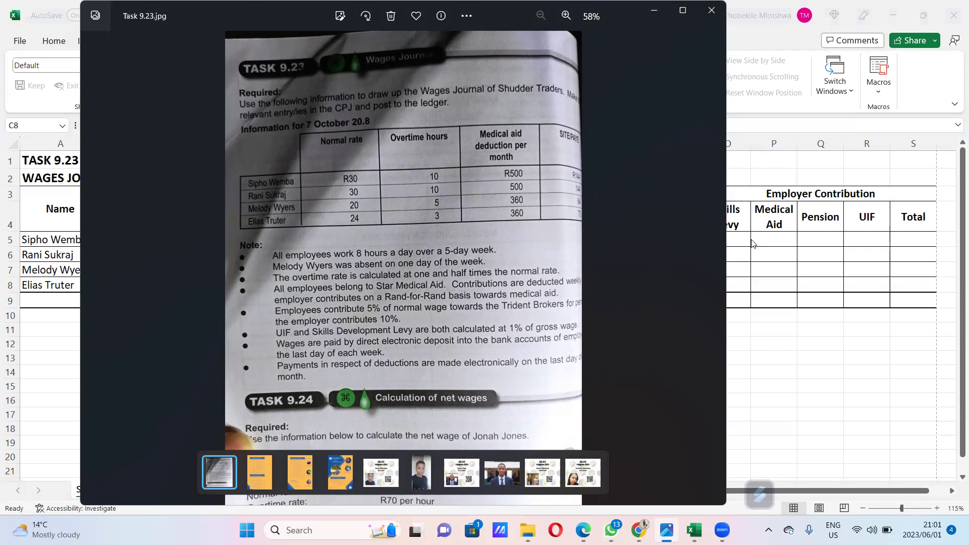
pyautogui.hotkey('alt', 'Tab')
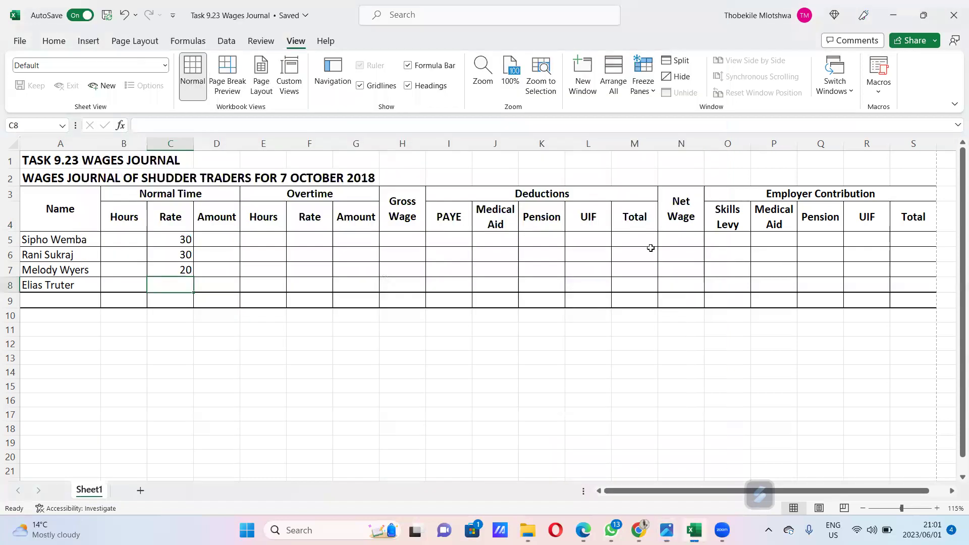
pyautogui.click(140, 237)
pyautogui.write('40')
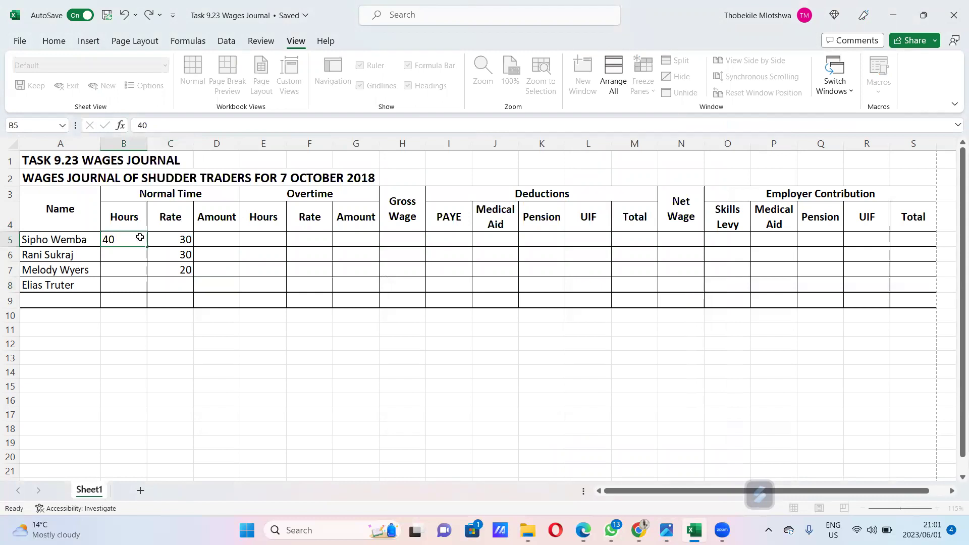
pyautogui.press('Return')
pyautogui.write('40')
pyautogui.press('Return')
pyautogui.write('32')
pyautogui.press('Return')
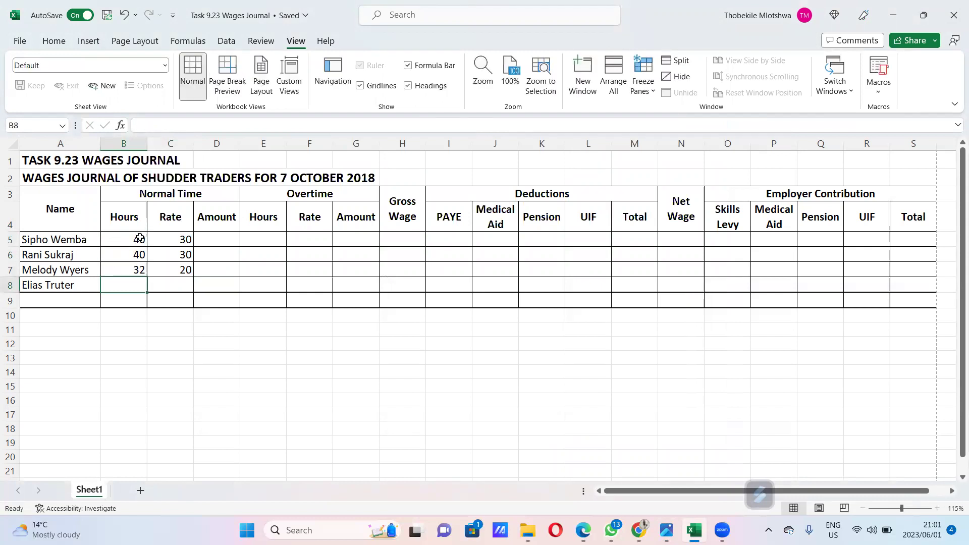
# Calculate the first employee's normal-time amount in D5 with =B5*C5 and fill the formula down to D7
pyautogui.click(216, 238)
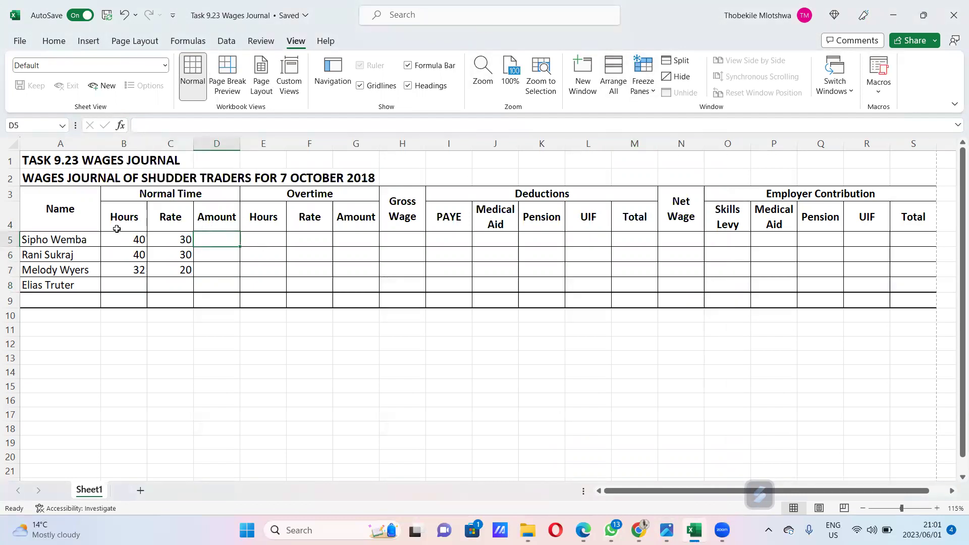
pyautogui.write('=')
pyautogui.click(128, 239)
pyautogui.write('*')
pyautogui.click(158, 235)
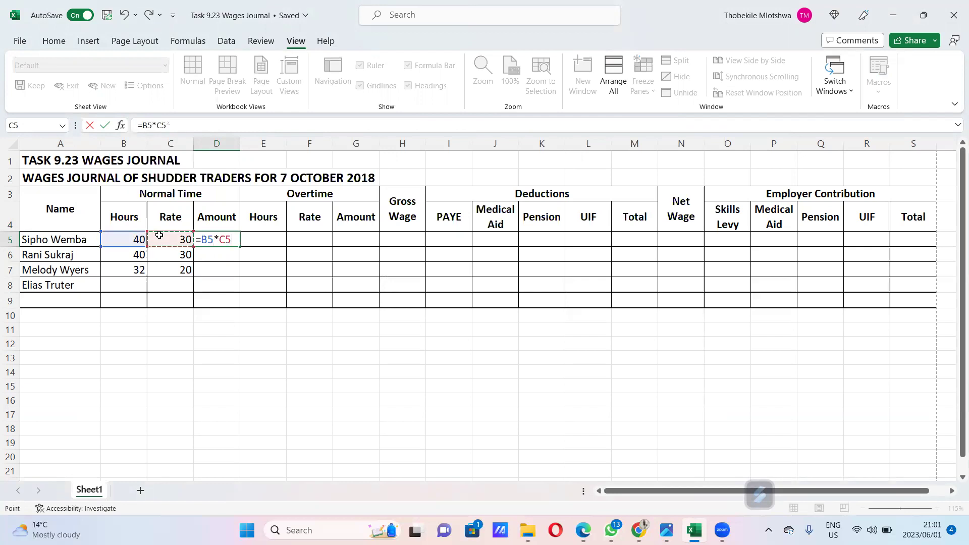
pyautogui.write('3')
pyautogui.press('BackSpace')
pyautogui.press('Return')
pyautogui.moveTo(230, 239); pyautogui.dragTo(245, 274)
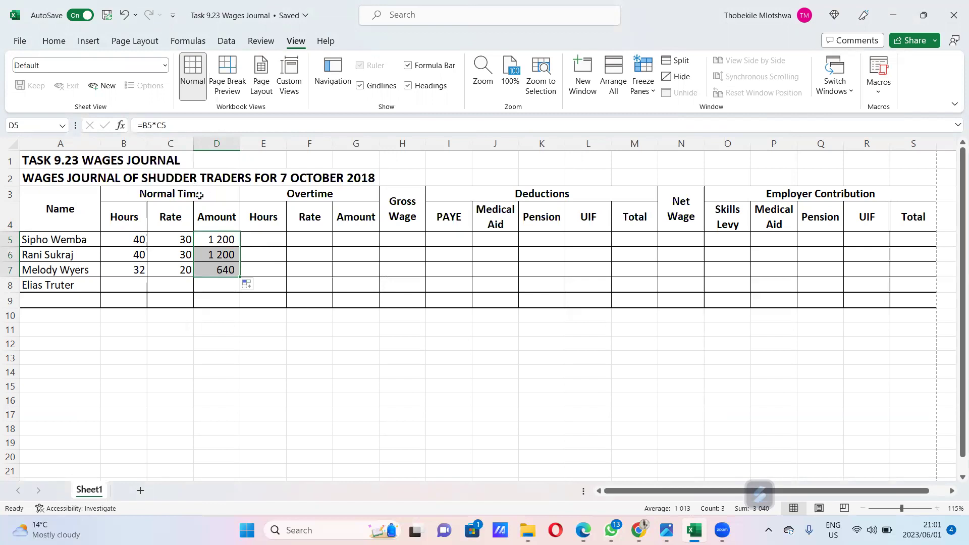
# Apply thick outside borders to the Normal Time block B3:D8 and the Overtime block E3:G8
pyautogui.moveTo(123, 192); pyautogui.dragTo(226, 286)
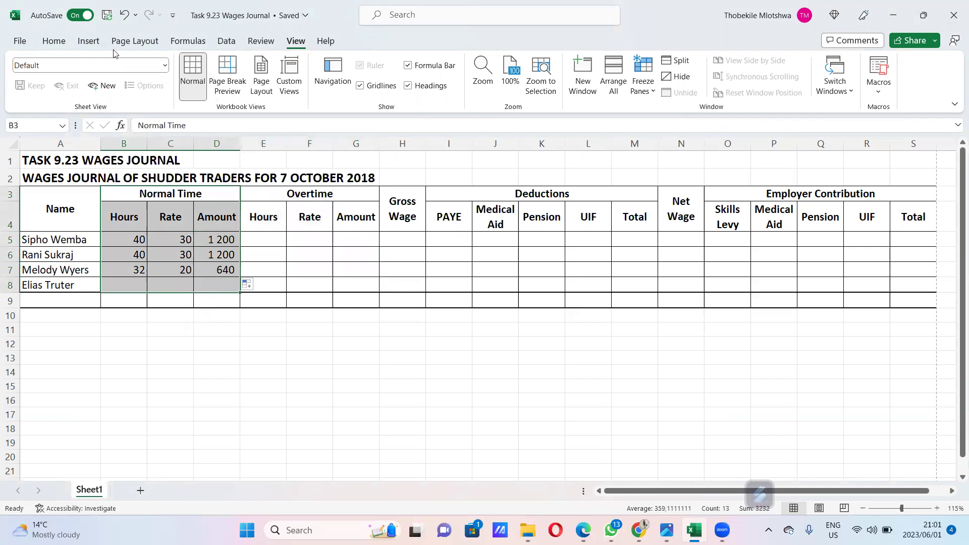
pyautogui.click(54, 41)
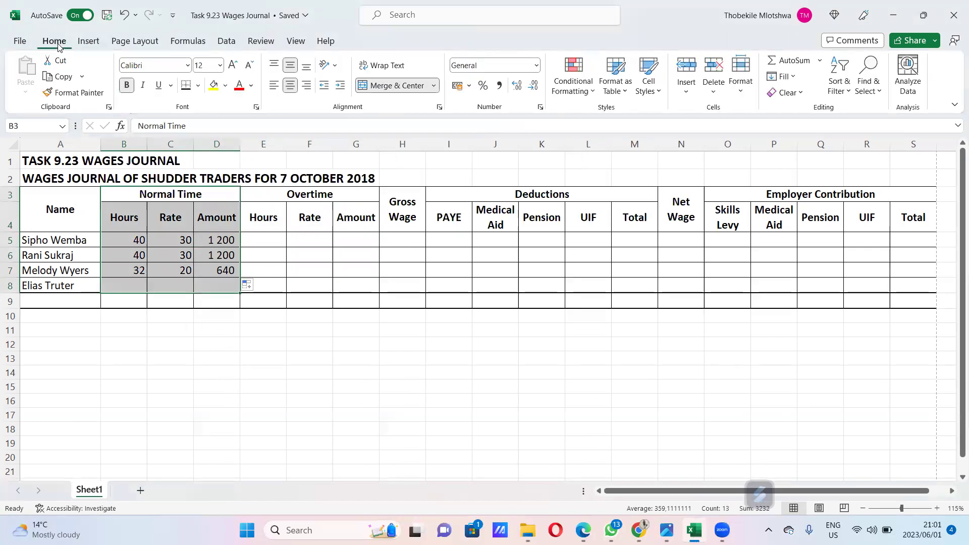
pyautogui.click(197, 86)
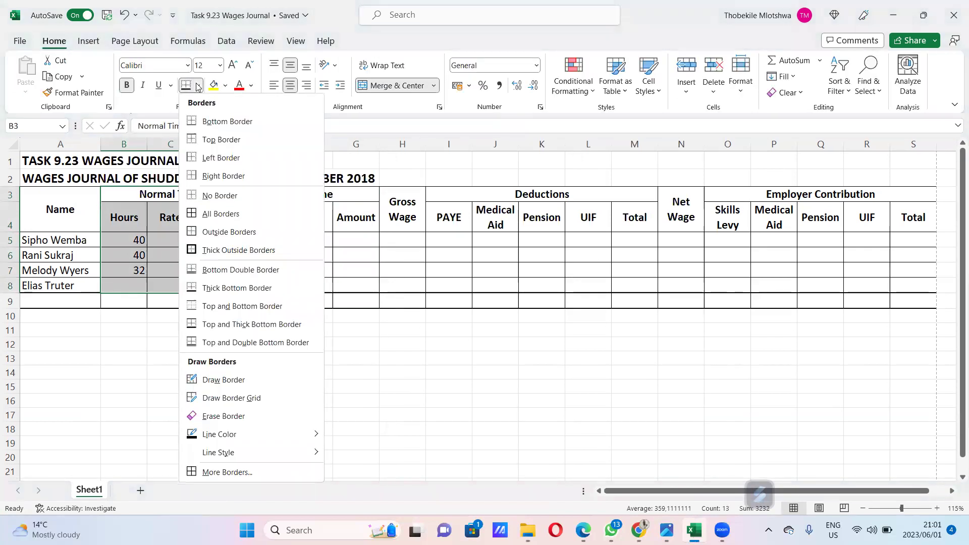
pyautogui.click(194, 250)
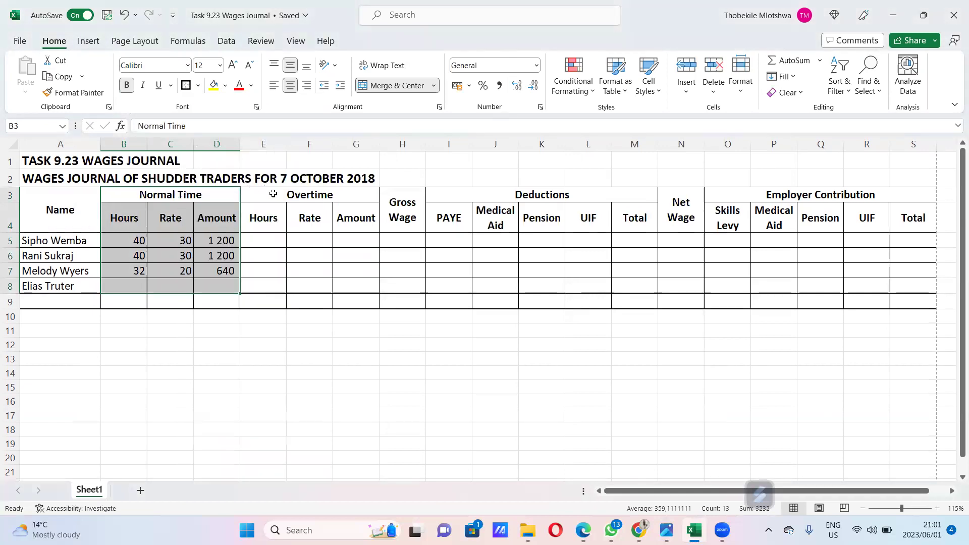
pyautogui.moveTo(280, 196); pyautogui.dragTo(373, 288)
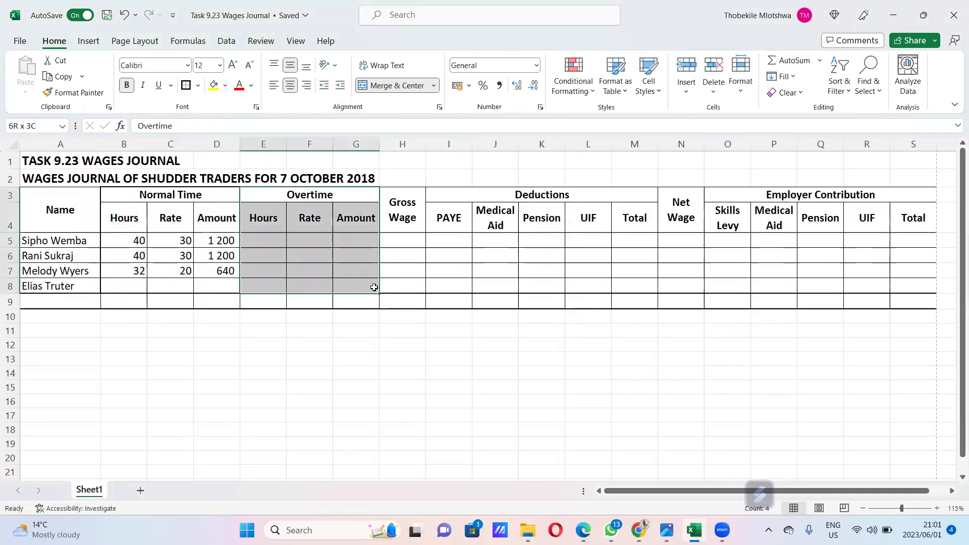
pyautogui.click(186, 85)
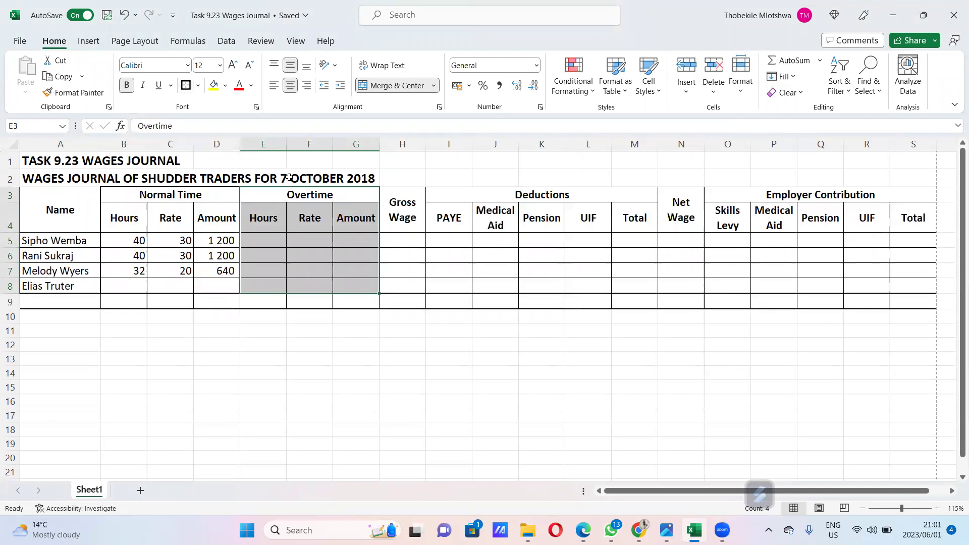
pyautogui.click(297, 198)
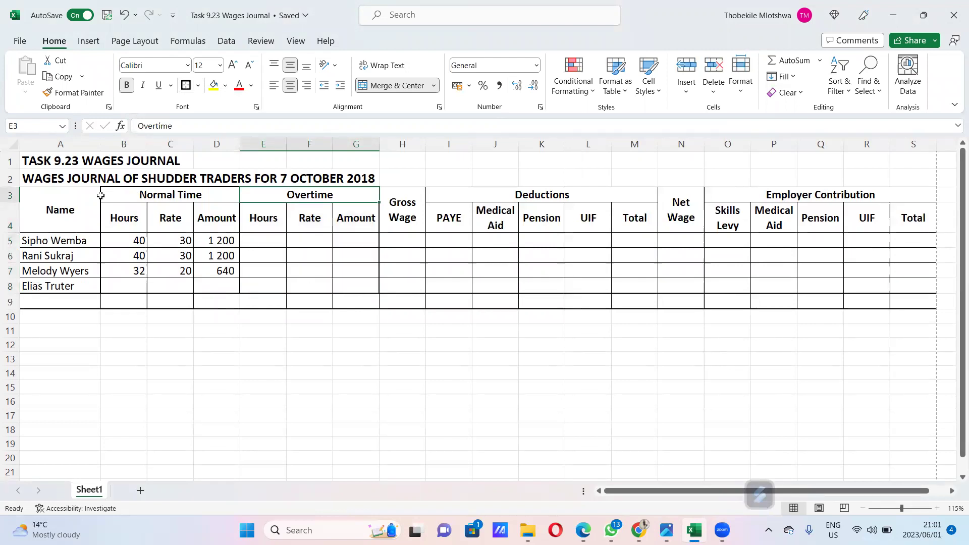
# Apply a thick outside border around the journal's heading rows, from Normal Time to Employer Contribution (B3:S4)
pyautogui.moveTo(114, 194); pyautogui.dragTo(888, 207)
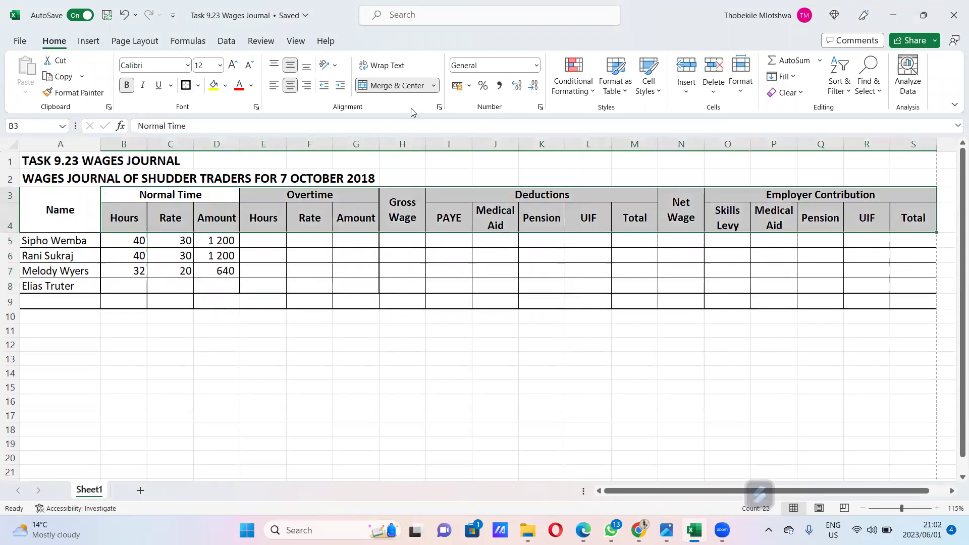
pyautogui.click(186, 86)
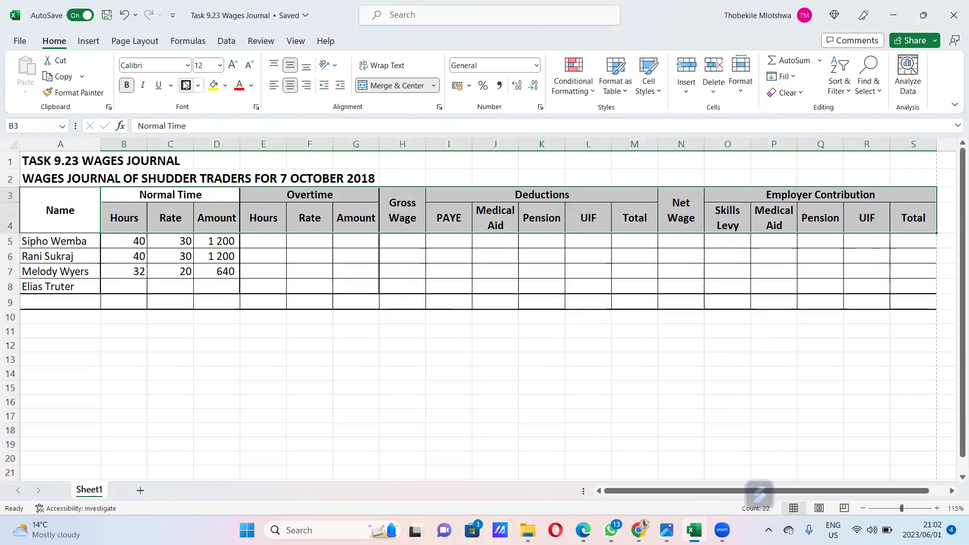
pyautogui.click(343, 240)
# Apply thick outside borders to the Deductions, Net Wage and Employer Contribution blocks, from the headings down to row 8
pyautogui.moveTo(478, 195); pyautogui.dragTo(633, 291)
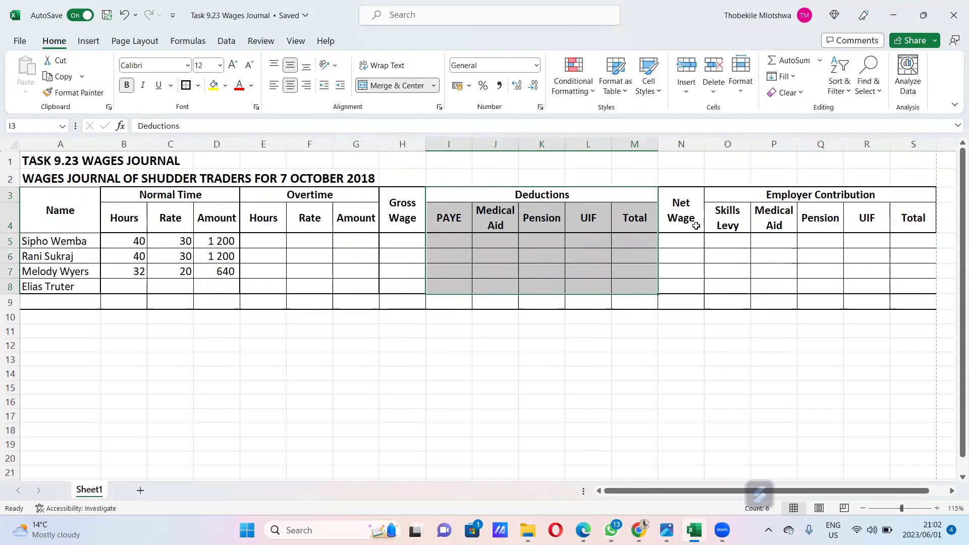
pyautogui.moveTo(691, 199); pyautogui.dragTo(705, 276)
pyautogui.moveTo(720, 193); pyautogui.dragTo(809, 285)
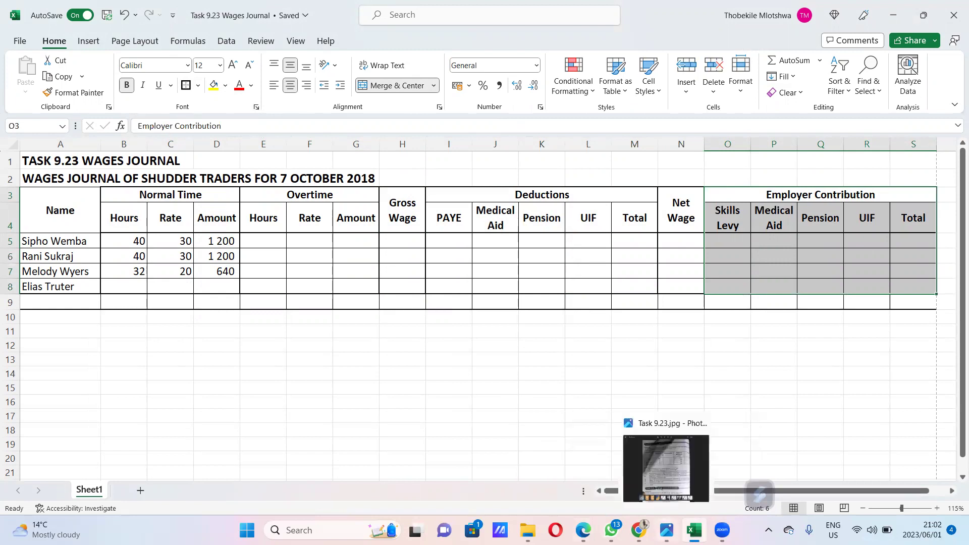
# Check the overtime hours in the task photo and enter 10, 10 and 5 in E5:E7
pyautogui.click(666, 530)
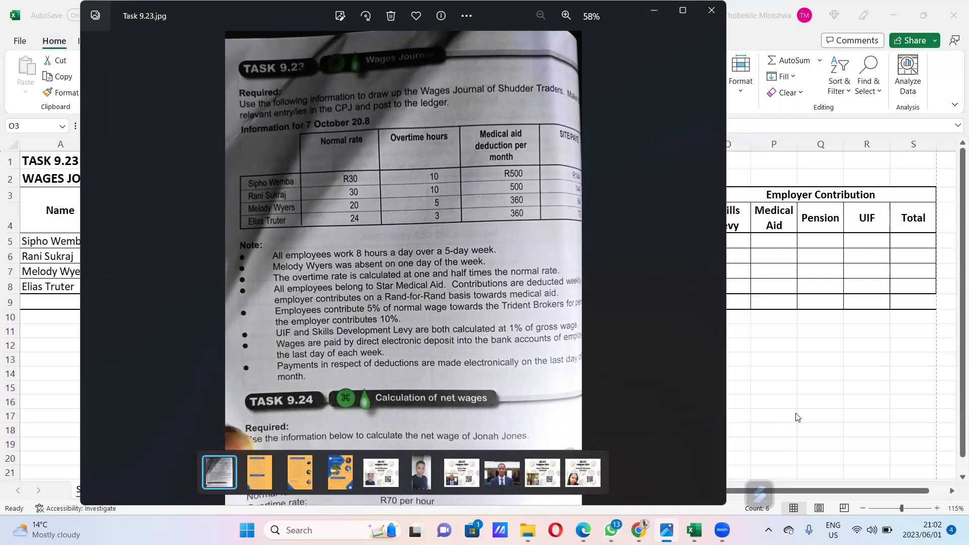
pyautogui.hotkey('alt', 'Tab')
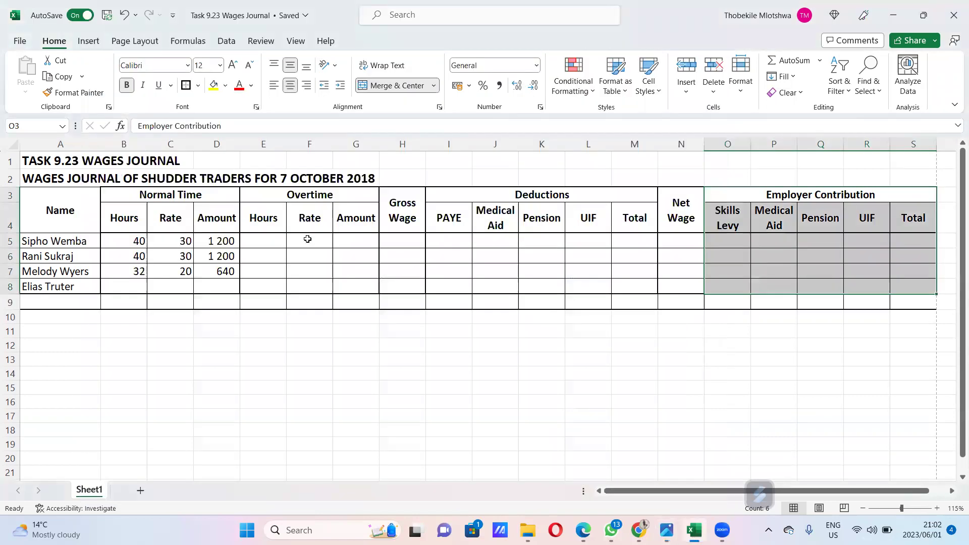
pyautogui.click(259, 241)
pyautogui.write('10')
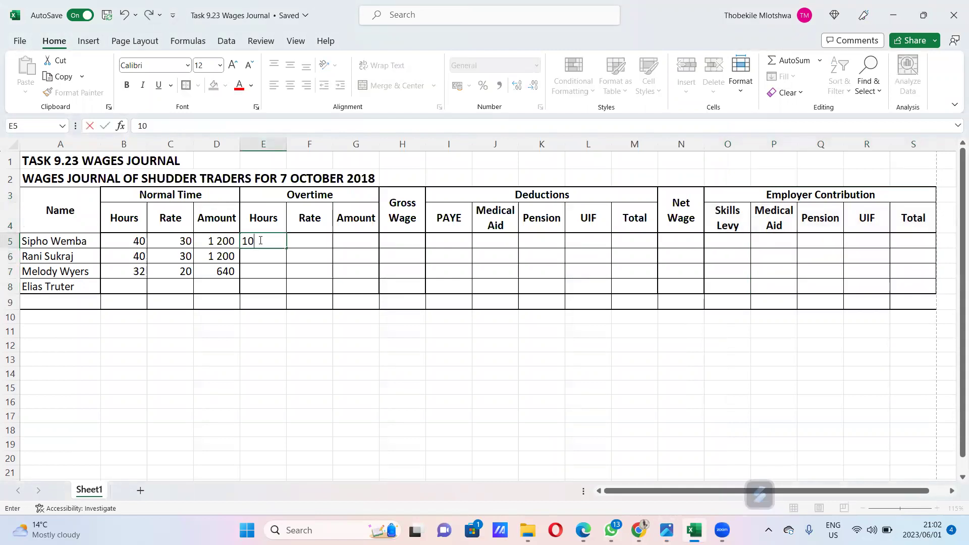
pyautogui.press('Return')
pyautogui.write('10')
pyautogui.press('Return')
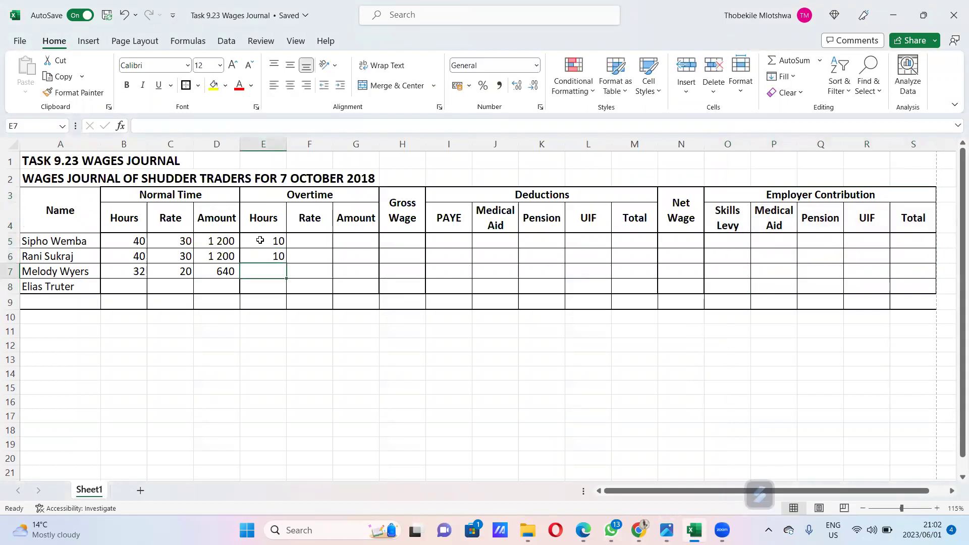
pyautogui.write('55')
pyautogui.press('BackSpace')
pyautogui.press('Return')
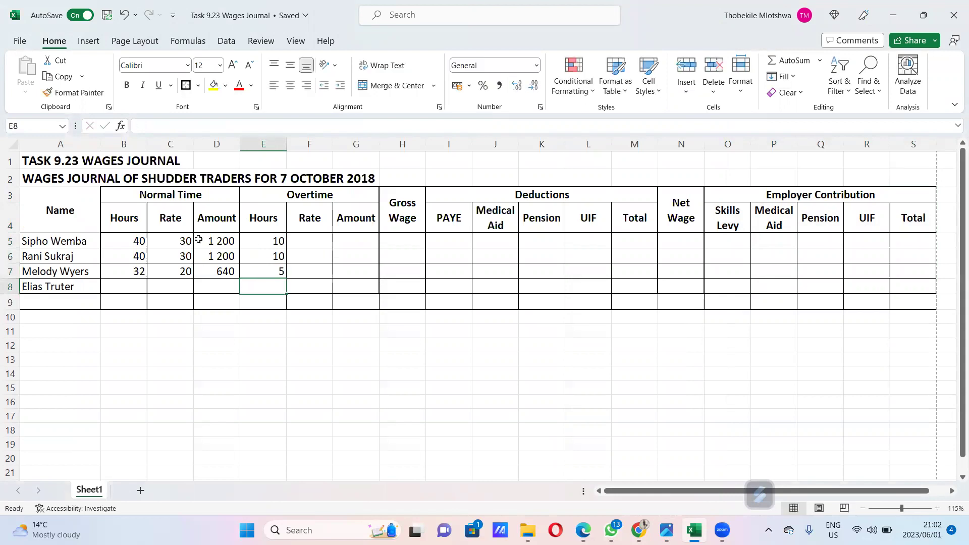
# Check the overtime rate rule in the task photo and enter =C5*1,5 as the first employee's overtime rate in F5
pyautogui.click(666, 530)
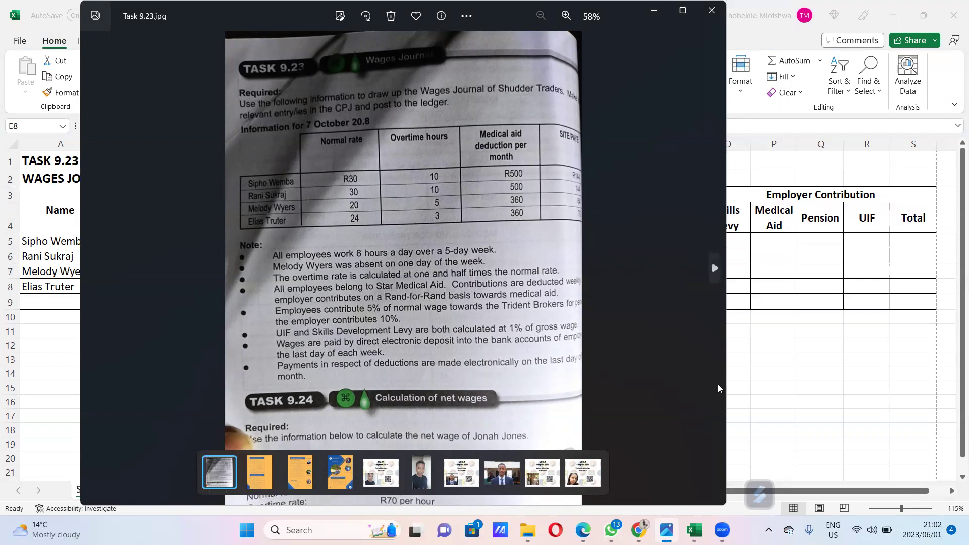
pyautogui.hotkey('alt', 'Tab')
pyautogui.click(322, 238)
pyautogui.write('=')
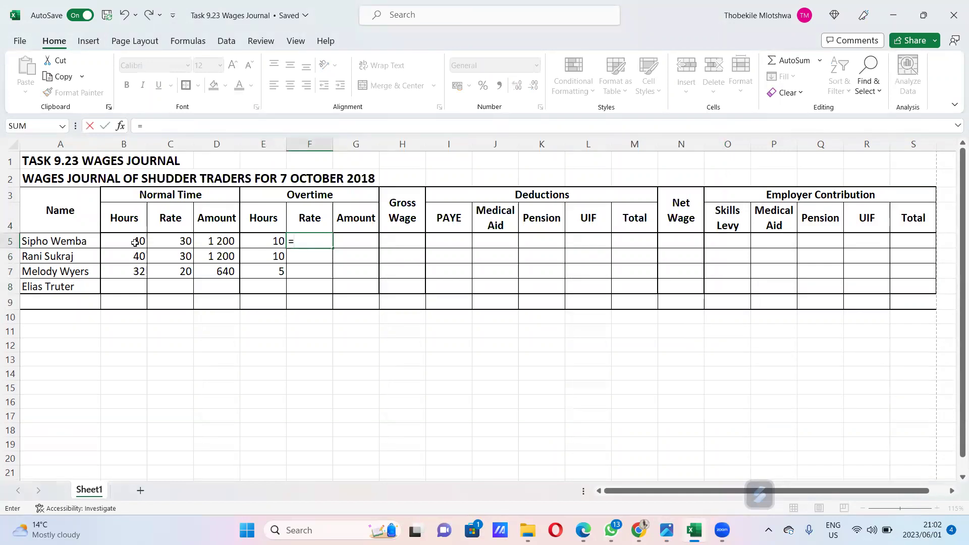
pyautogui.click(172, 242)
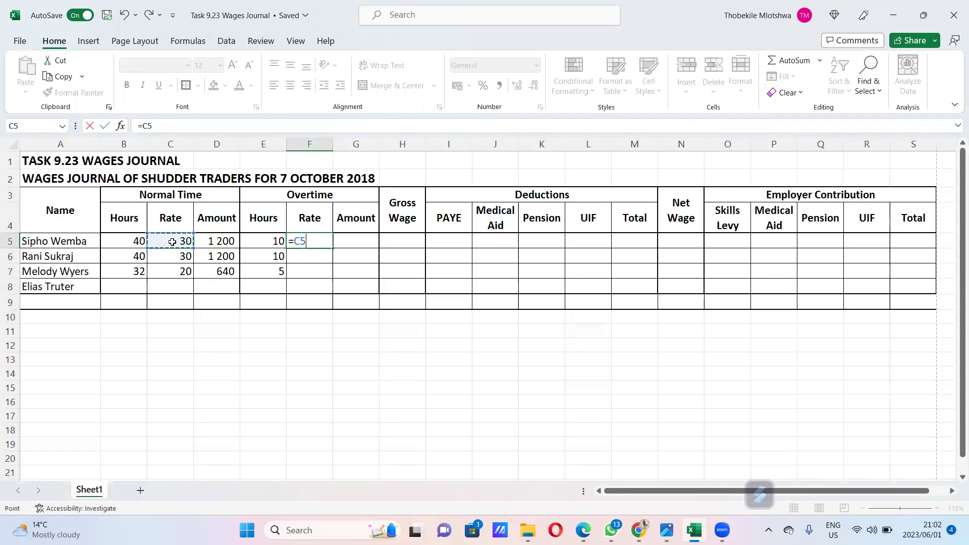
pyautogui.write('*1.5')
pyautogui.press('Return')
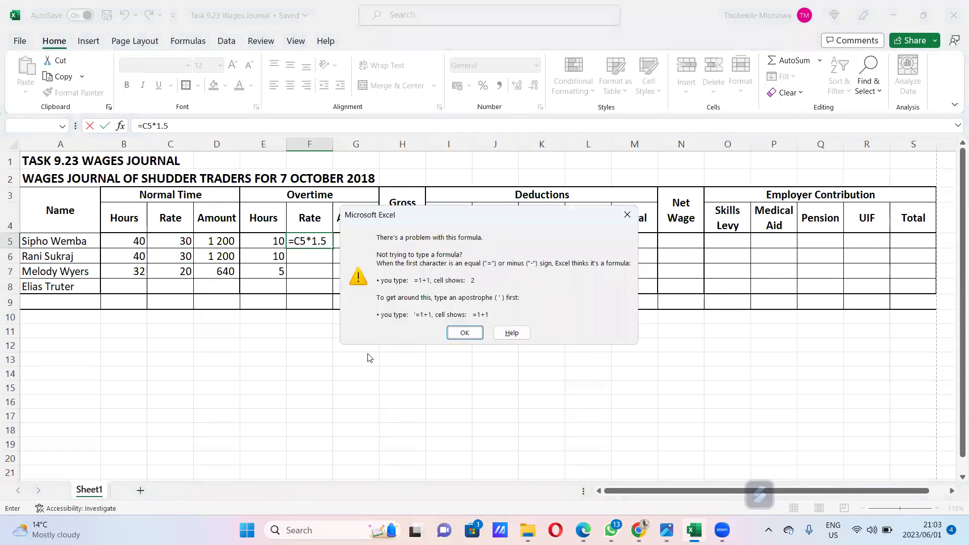
pyautogui.click(465, 333)
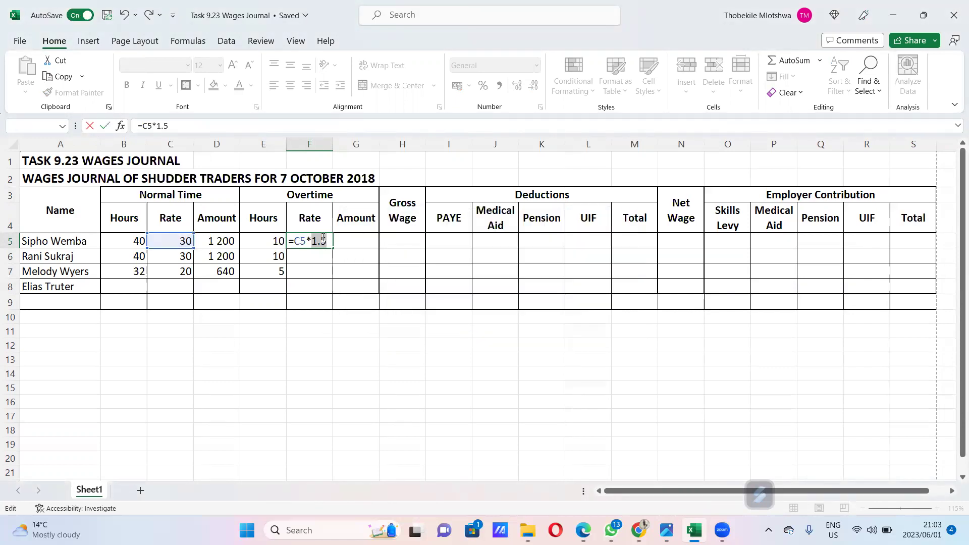
pyautogui.click(322, 240)
pyautogui.press('BackSpace')
pyautogui.write(',')
pyautogui.press('Return')
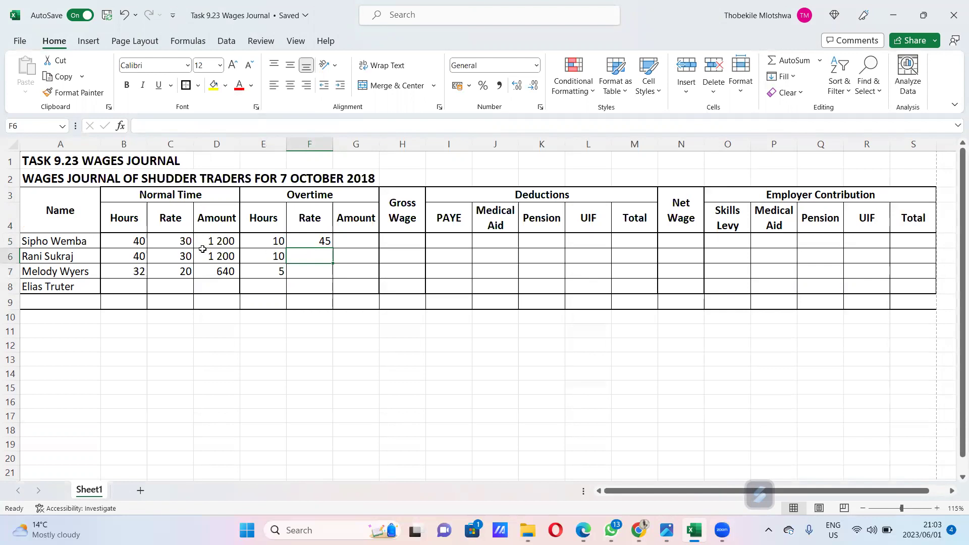
# Copy the overtime rate formula from F5 down to F6 and F7
pyautogui.hotkey('ctrl', 'd')
pyautogui.press('Return')
pyautogui.hotkey('ctrl', 'd')
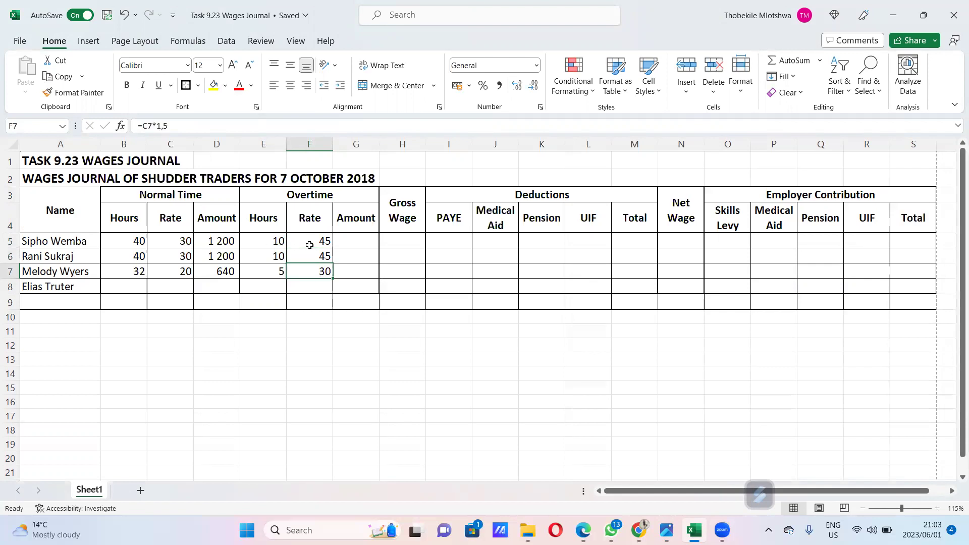
# Copy the normal time Amount formulas in D5:D7 to the overtime Amount cells G5:G7 and save the workbook
pyautogui.click(345, 243)
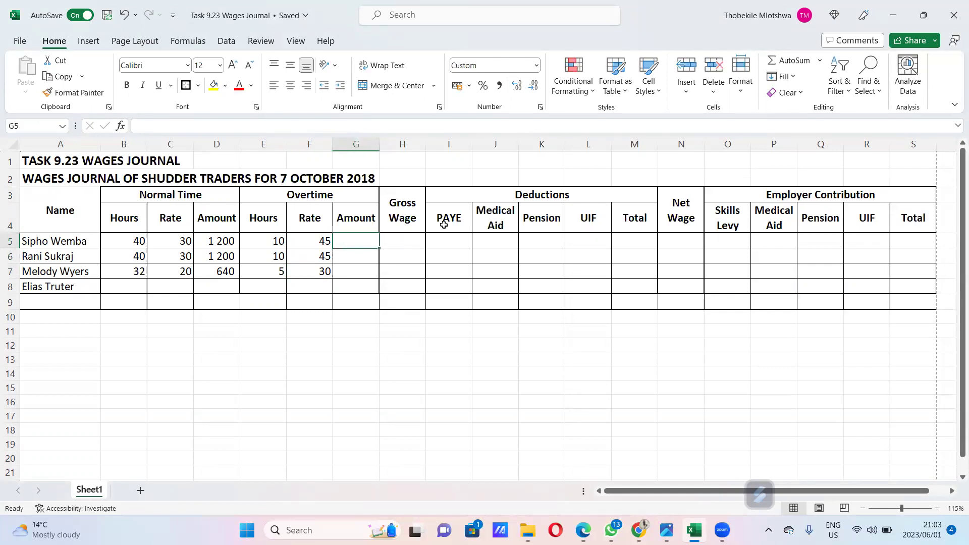
pyautogui.moveTo(228, 242); pyautogui.dragTo(232, 273)
pyautogui.hotkey('ctrl', 'c')
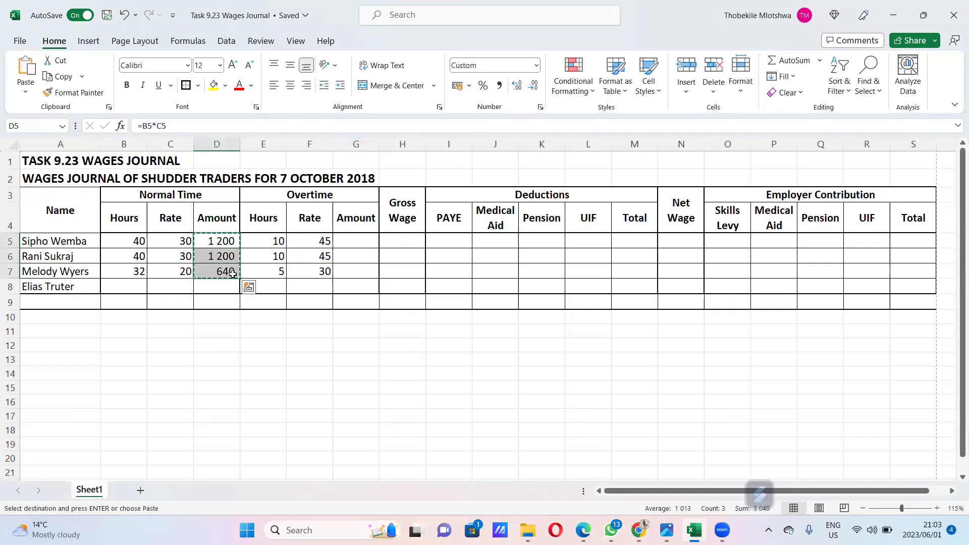
pyautogui.click(341, 242)
pyautogui.hotkey('ctrl', 'v')
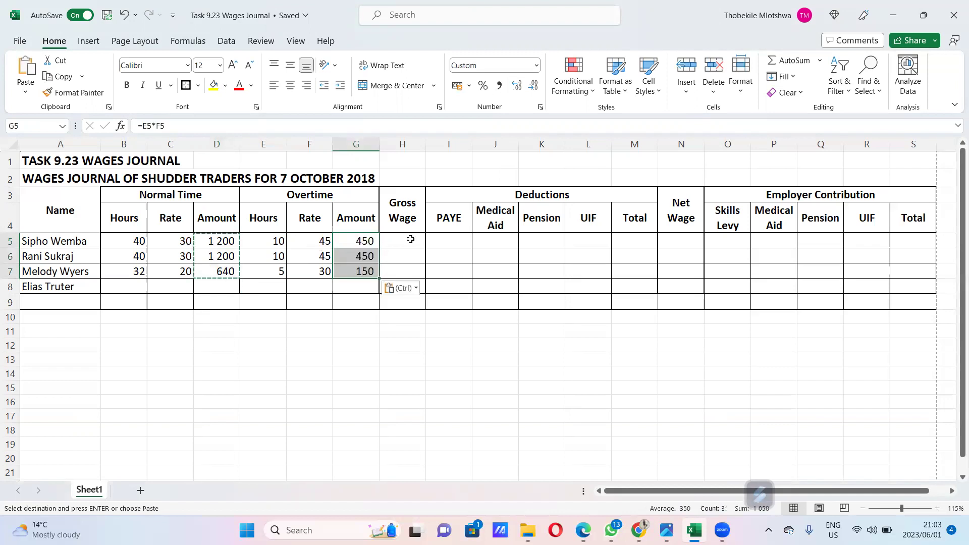
pyautogui.click(265, 241)
pyautogui.click(311, 238)
pyautogui.click(366, 241)
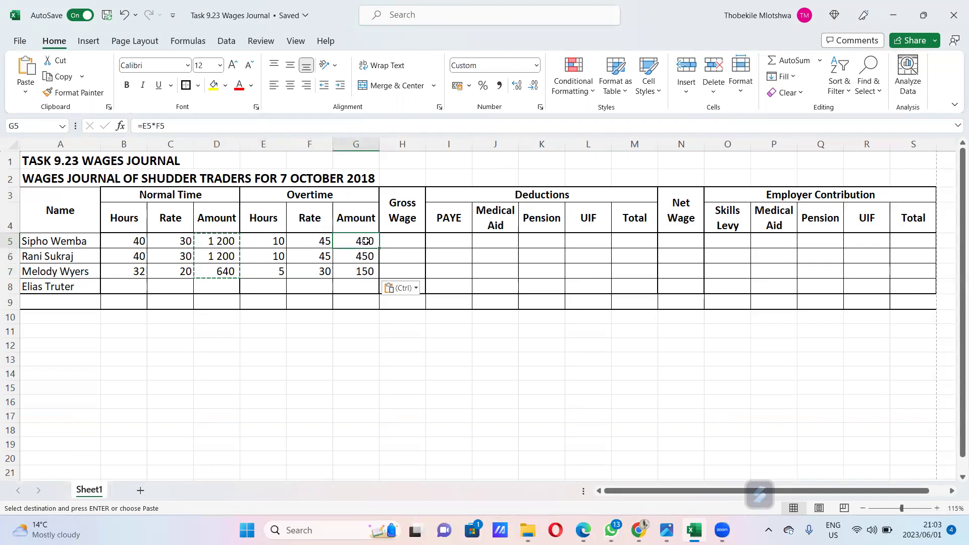
pyautogui.click(106, 17)
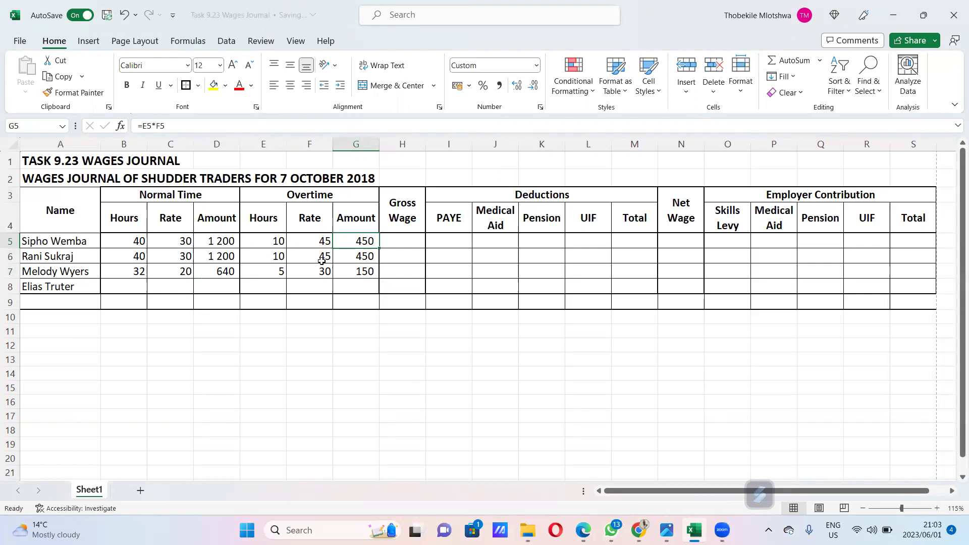
# Enter the gross wage formula =D5+G5 in H5 and fill it down to H7
pyautogui.click(414, 242)
pyautogui.write('=')
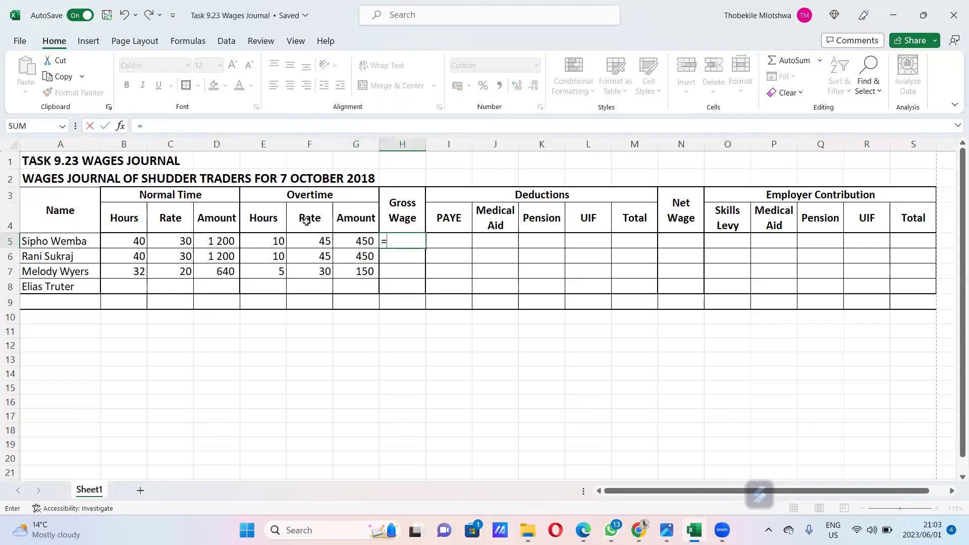
pyautogui.click(221, 241)
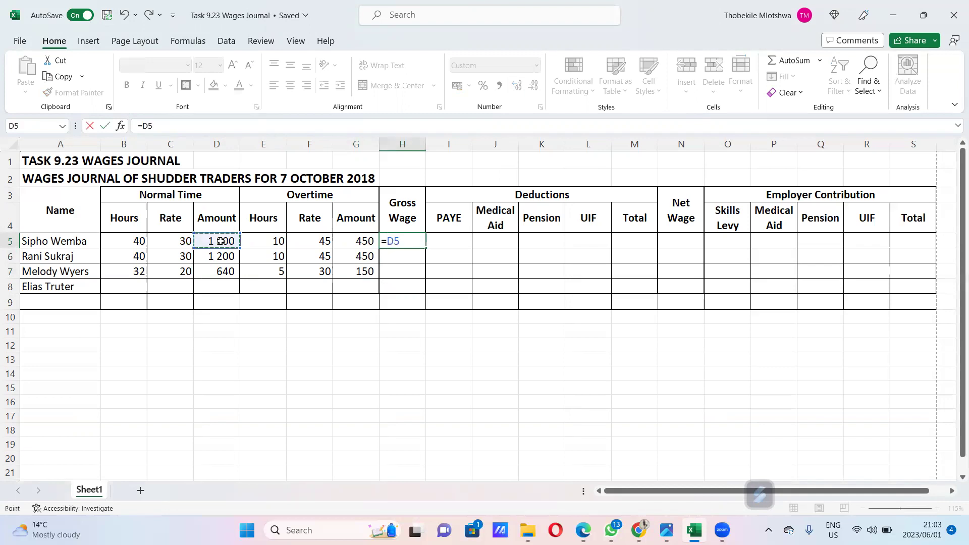
pyautogui.write('+')
pyautogui.click(353, 241)
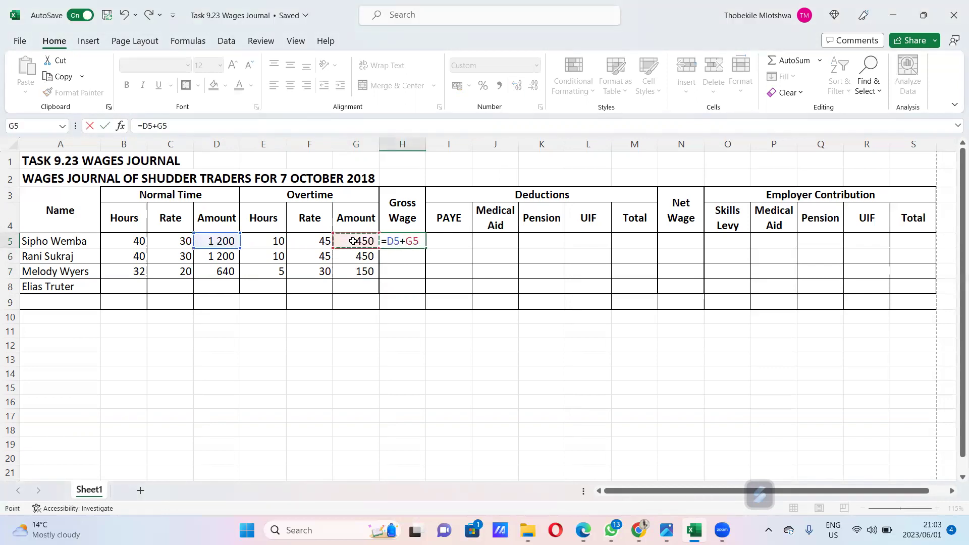
pyautogui.press('Return')
pyautogui.click(416, 243)
pyautogui.moveTo(425, 249); pyautogui.dragTo(432, 286)
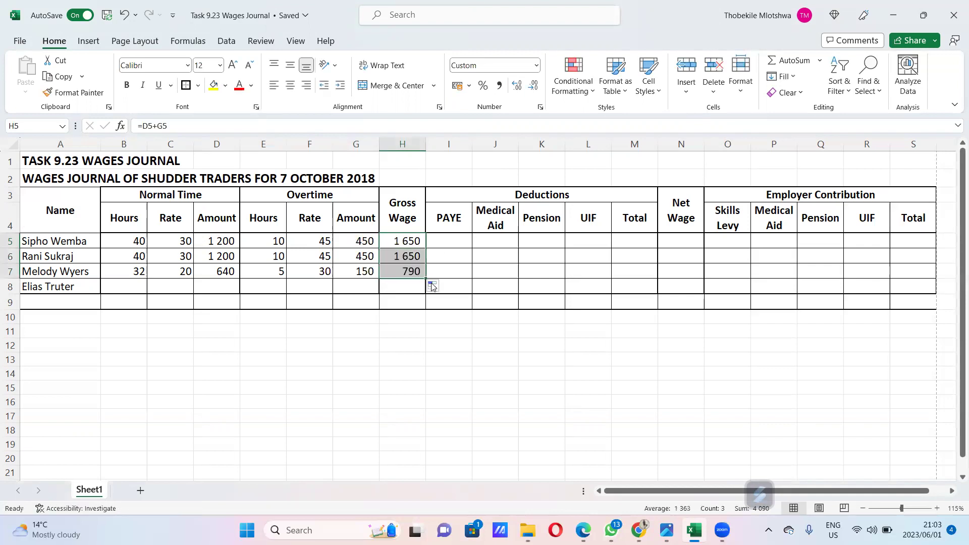
pyautogui.click(461, 268)
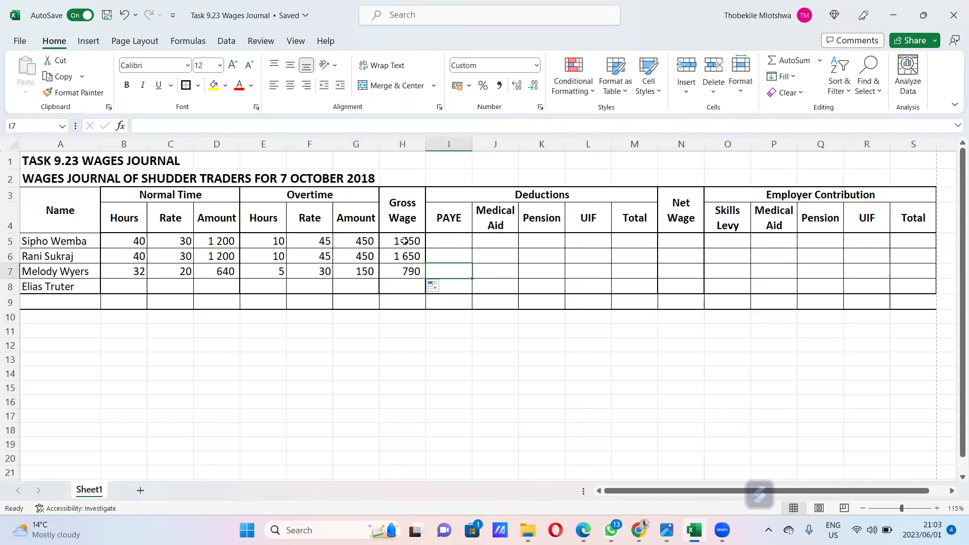
pyautogui.click(444, 238)
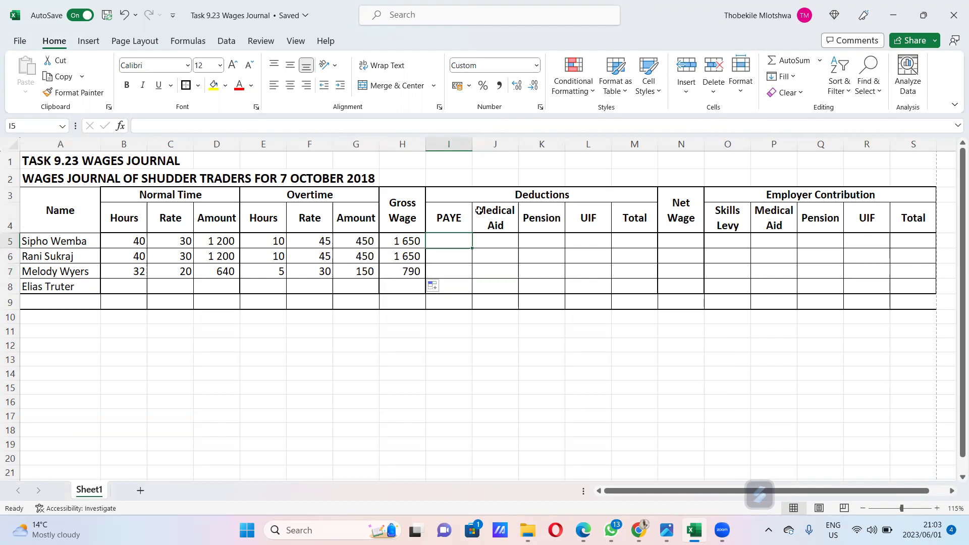
pyautogui.click(460, 191)
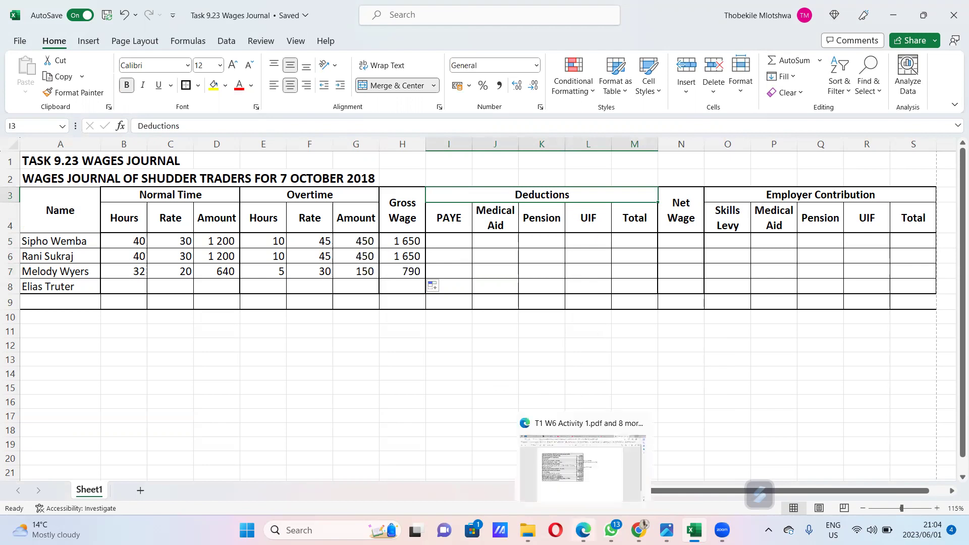
# Check the monthly medical aid deductions in the task photo, enter =500/4 in J5 and copy it to J6
pyautogui.click(666, 530)
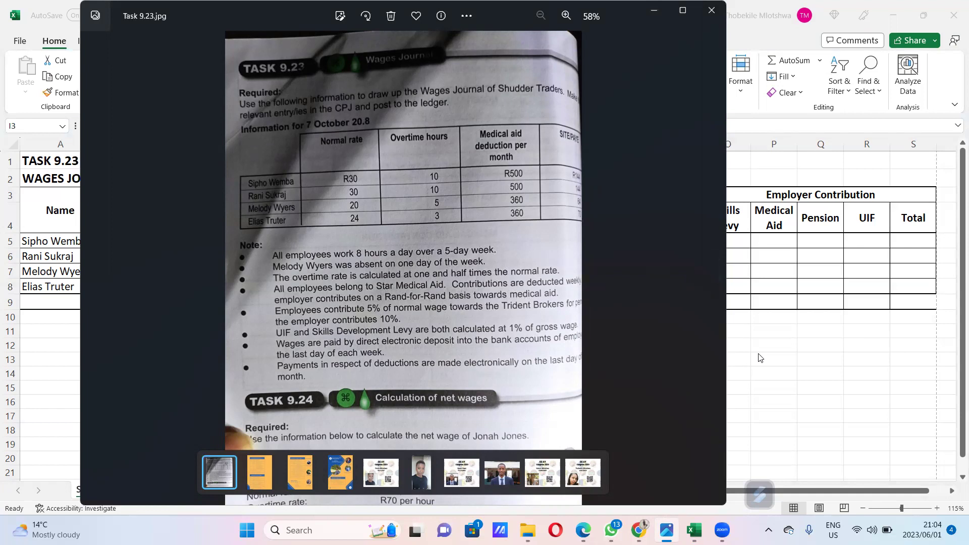
pyautogui.hotkey('alt', 'Tab')
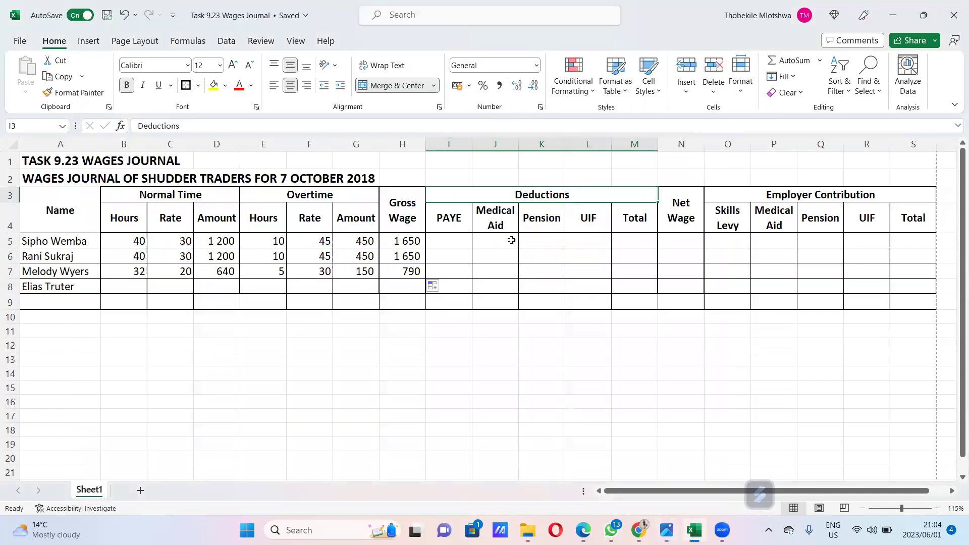
pyautogui.click(496, 237)
pyautogui.write('=')
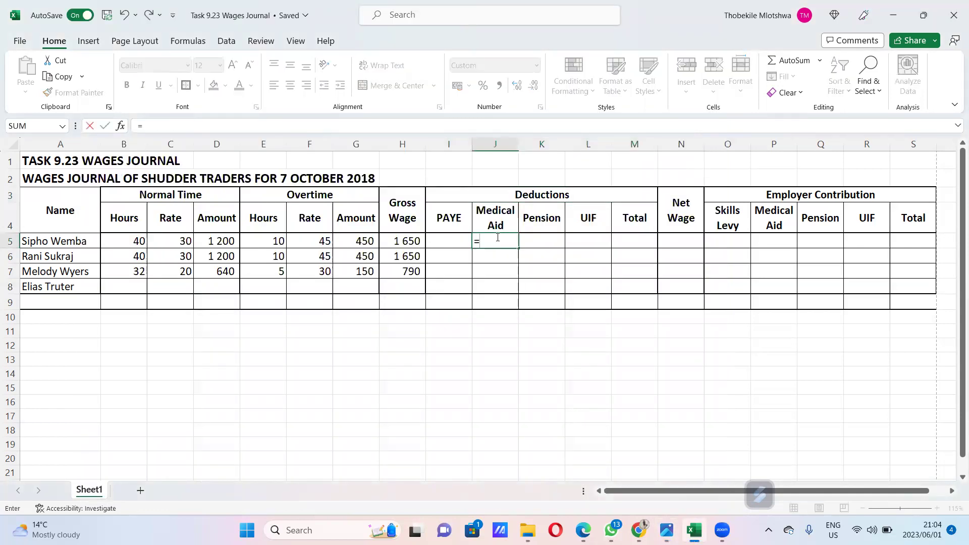
pyautogui.write('500/4')
pyautogui.press('Return')
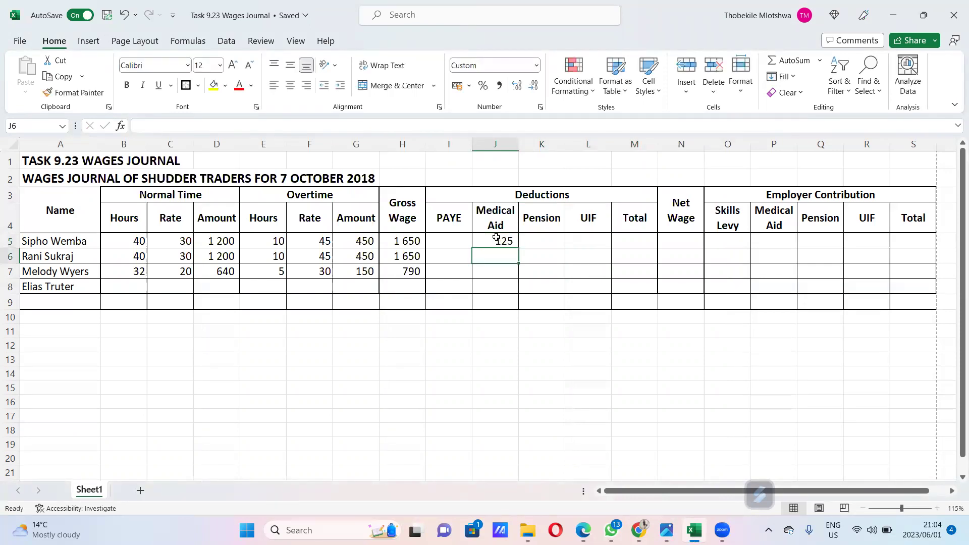
pyautogui.hotkey('ctrl', 'd')
# Enter =360/4 as the third employee's medical aid deduction in J7
pyautogui.click(504, 274)
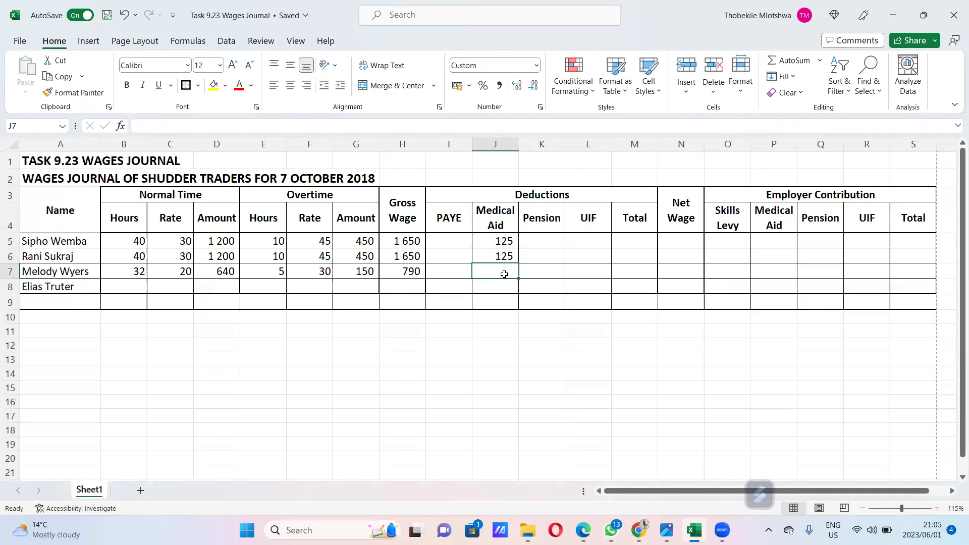
pyautogui.write('=360')
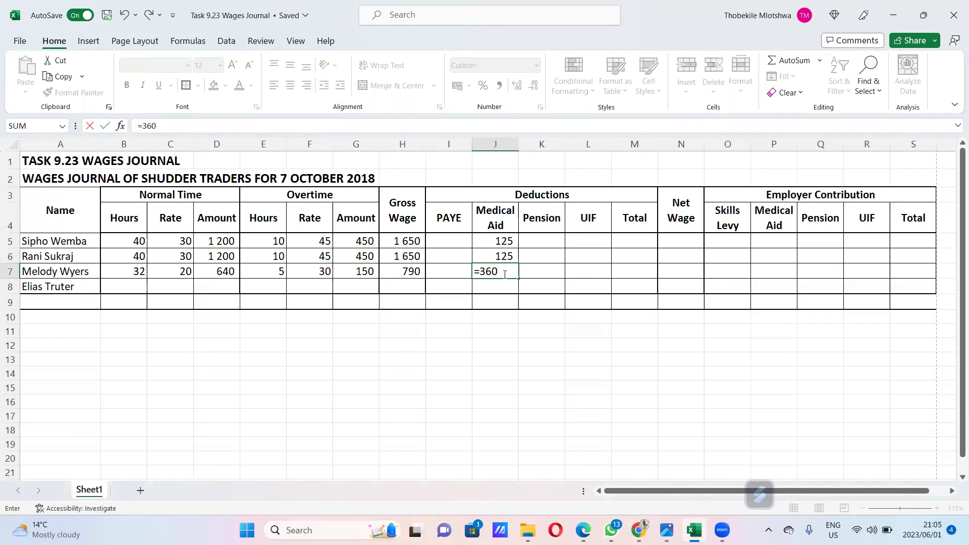
pyautogui.write('/4')
pyautogui.press('Return')
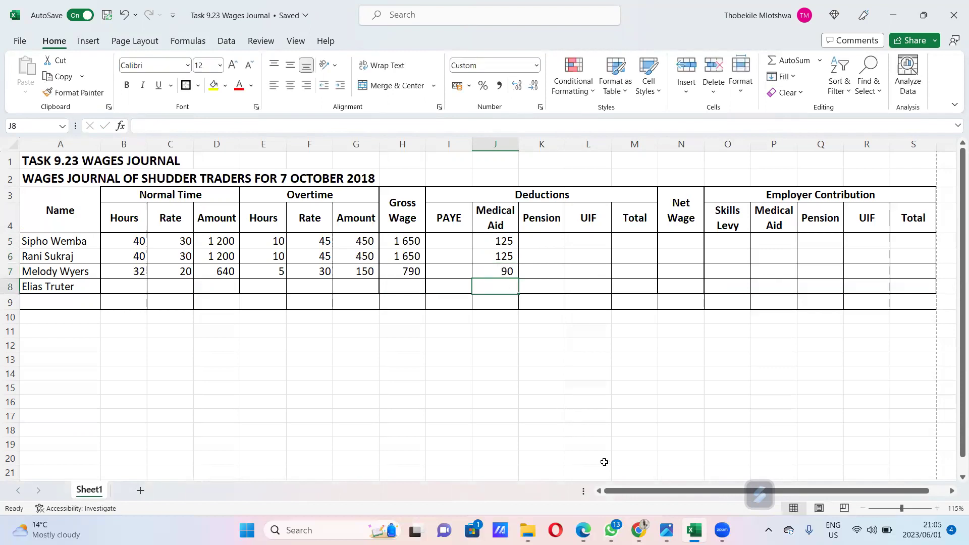
# Enter the employer's medical aid contribution as =J5*1 in P5 and copy it down to P7
pyautogui.moveTo(666, 530)
pyautogui.click(774, 242)
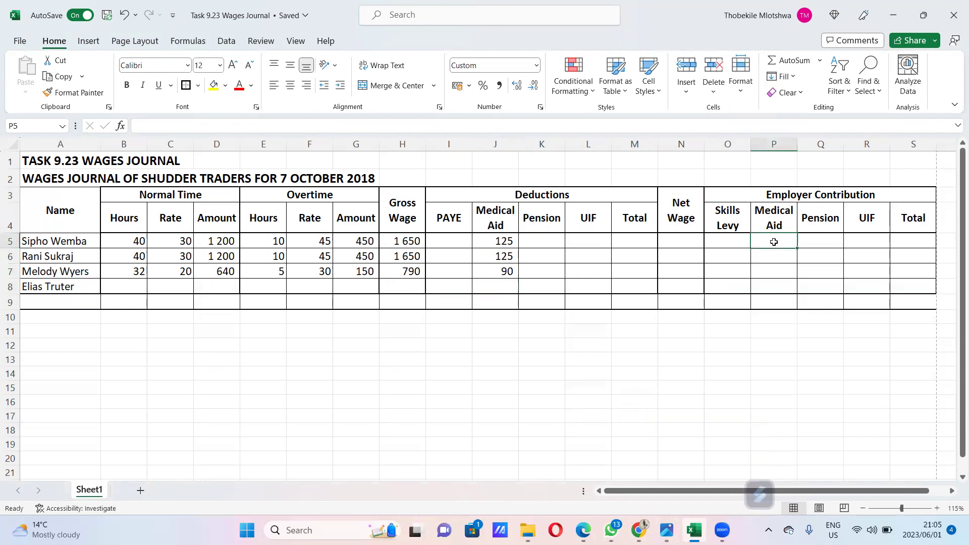
pyautogui.write('=')
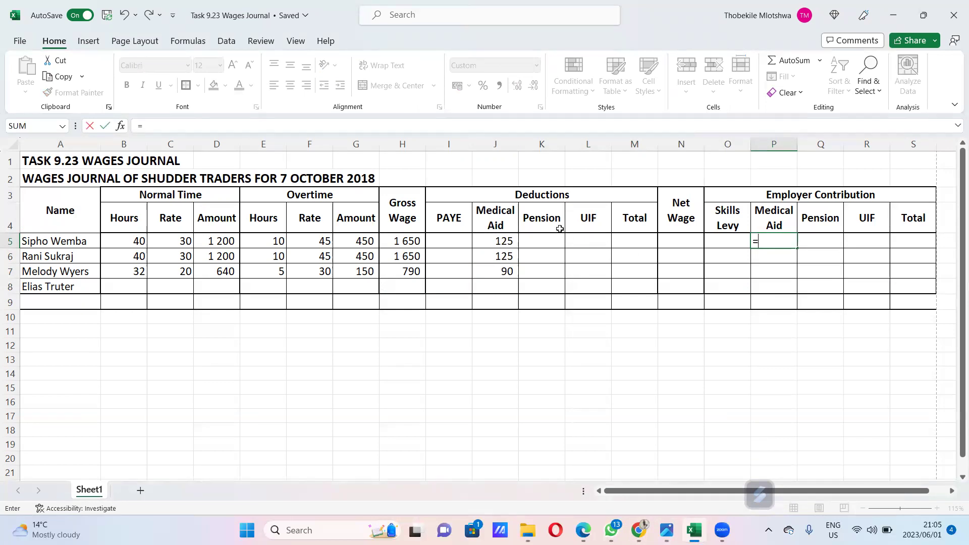
pyautogui.click(506, 241)
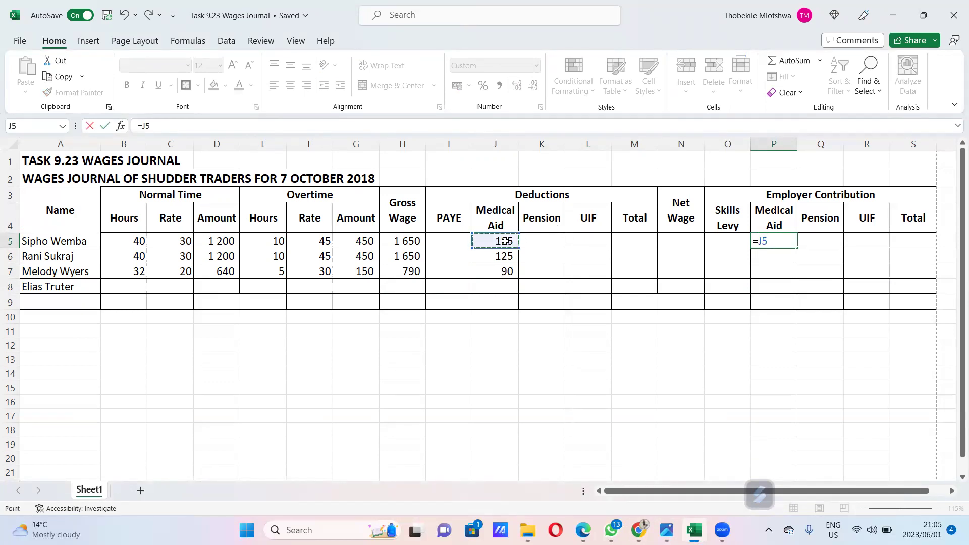
pyautogui.write('*1')
pyautogui.press('Return')
pyautogui.hotkey('ctrl', 'd')
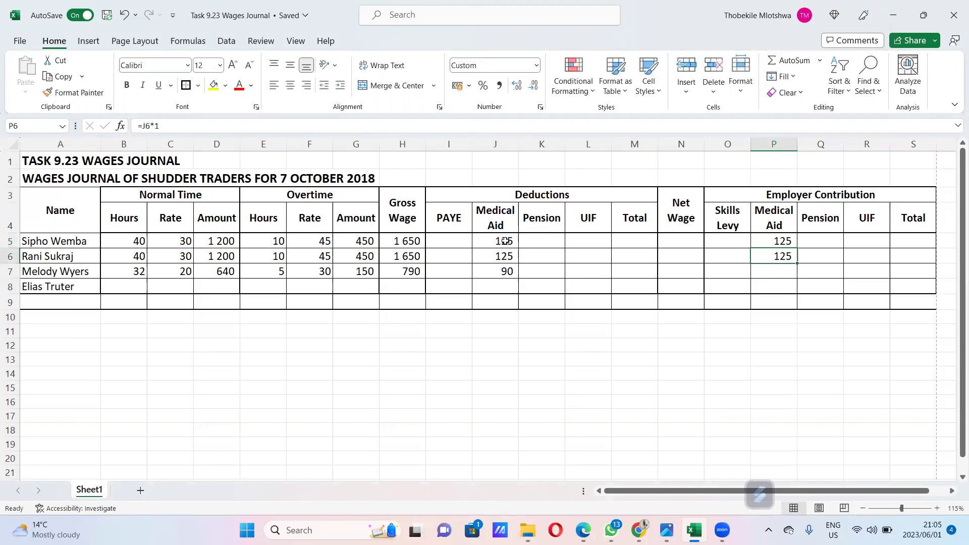
pyautogui.press('Down')
pyautogui.hotkey('ctrl', 'd')
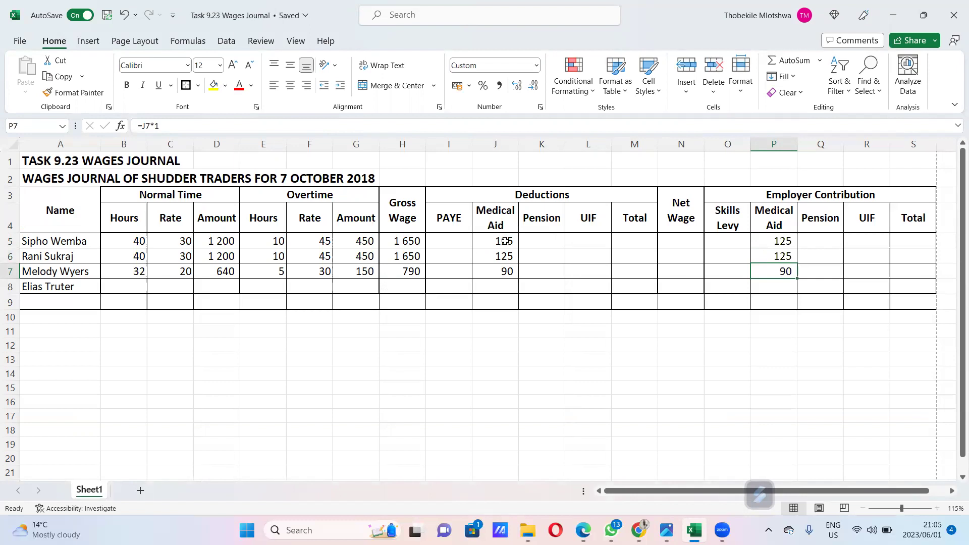
pyautogui.moveTo(504, 241); pyautogui.dragTo(771, 244)
pyautogui.click(771, 244)
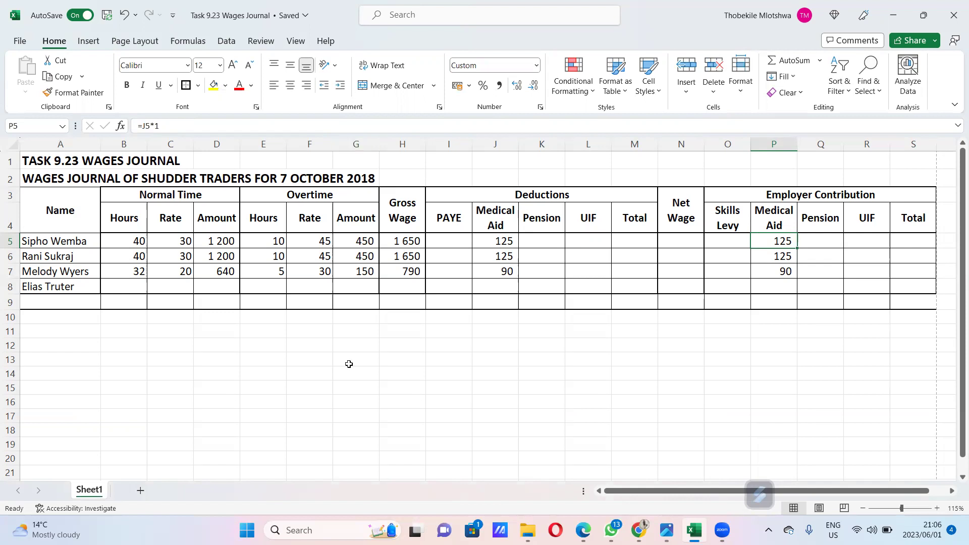
# Check the pension rates in the task photo and enter =0,05*D5 as the first employee's pension deduction in K5
pyautogui.moveTo(669, 536)
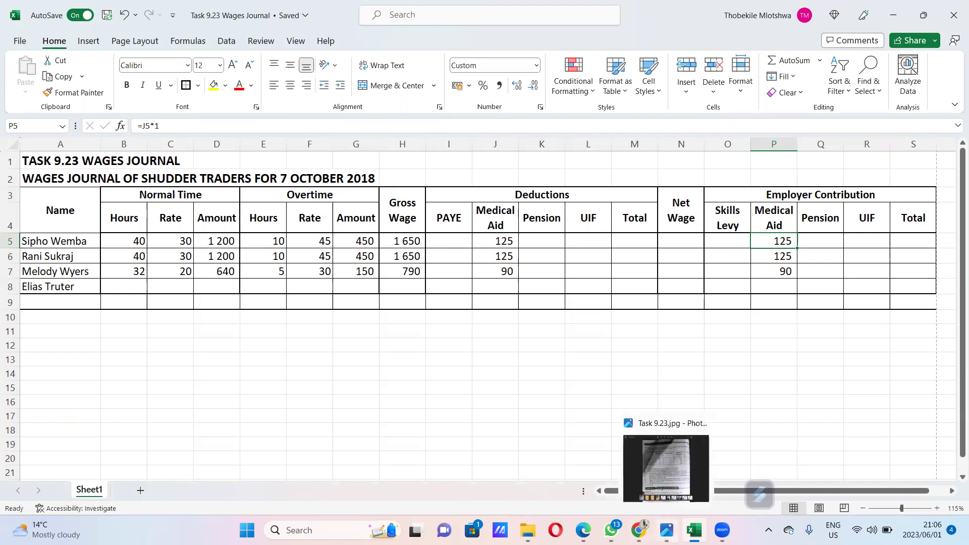
pyautogui.click(649, 460)
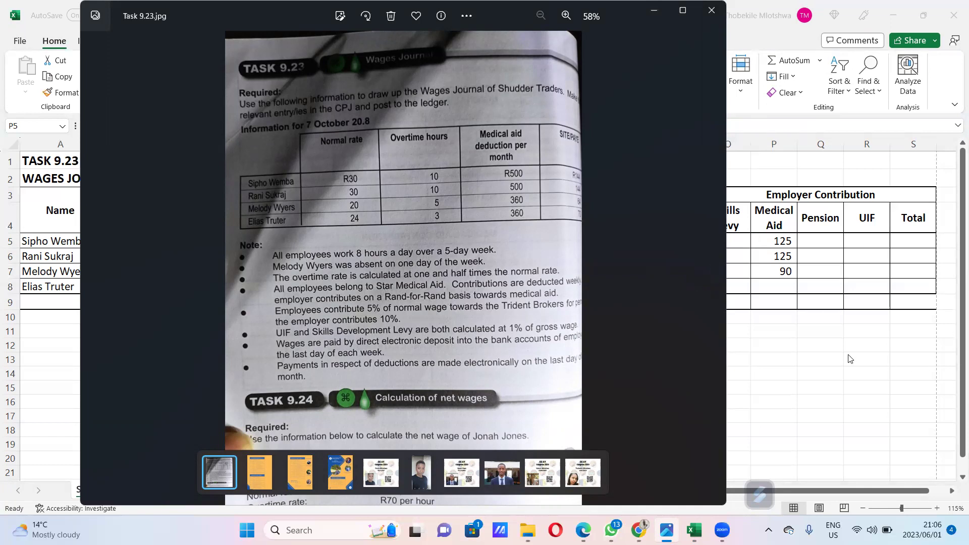
pyautogui.hotkey('alt', 'Tab')
pyautogui.click(545, 239)
pyautogui.write('=')
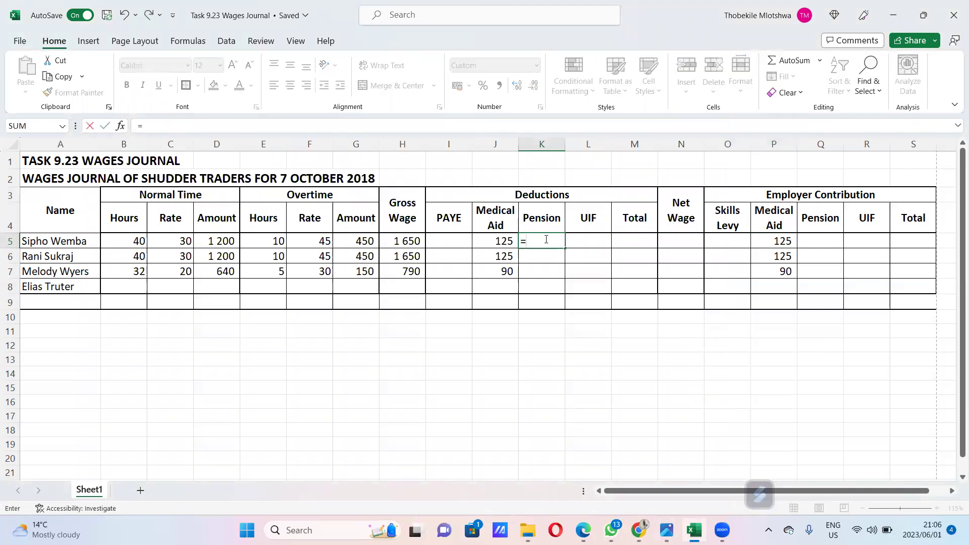
pyautogui.write(',')
pyautogui.press('BackSpace')
pyautogui.write('0,05*')
pyautogui.click(232, 239)
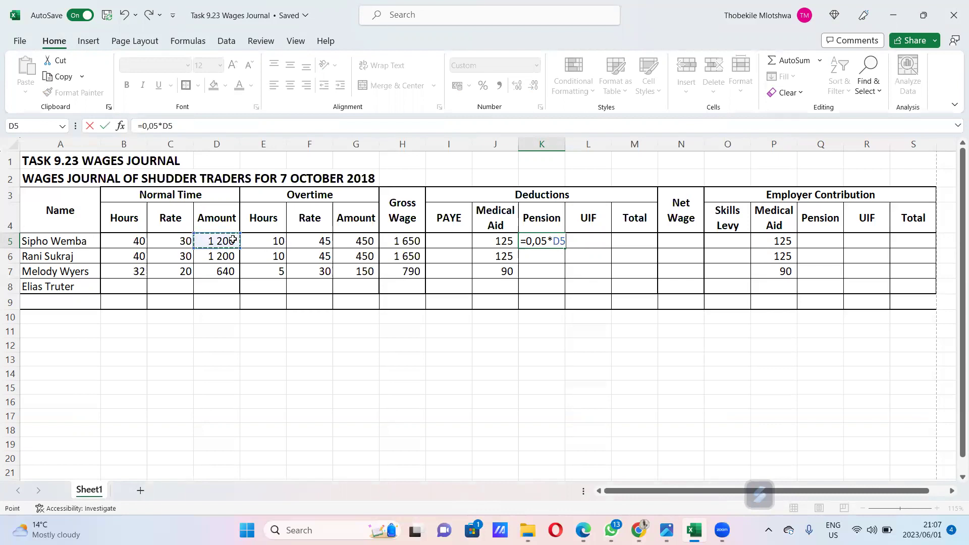
pyautogui.press('Return')
# Copy the pension deduction formula from K5 down to K7
pyautogui.hotkey('ctrl', 'd')
pyautogui.press('Return')
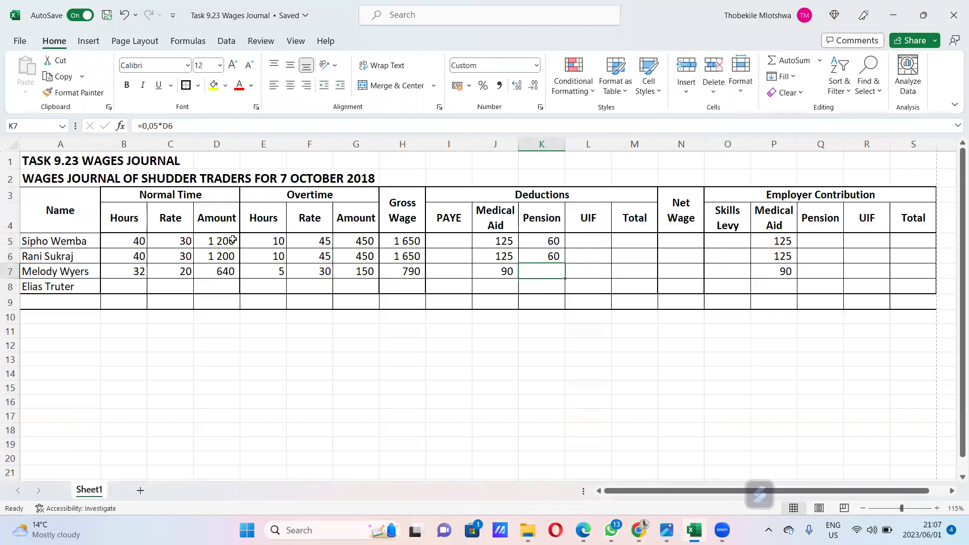
pyautogui.hotkey('ctrl', 'd')
# Enter the employer's pension contribution as =0,1*D5 in Q5 and copy it down to Q7
pyautogui.click(826, 241)
pyautogui.write('=')
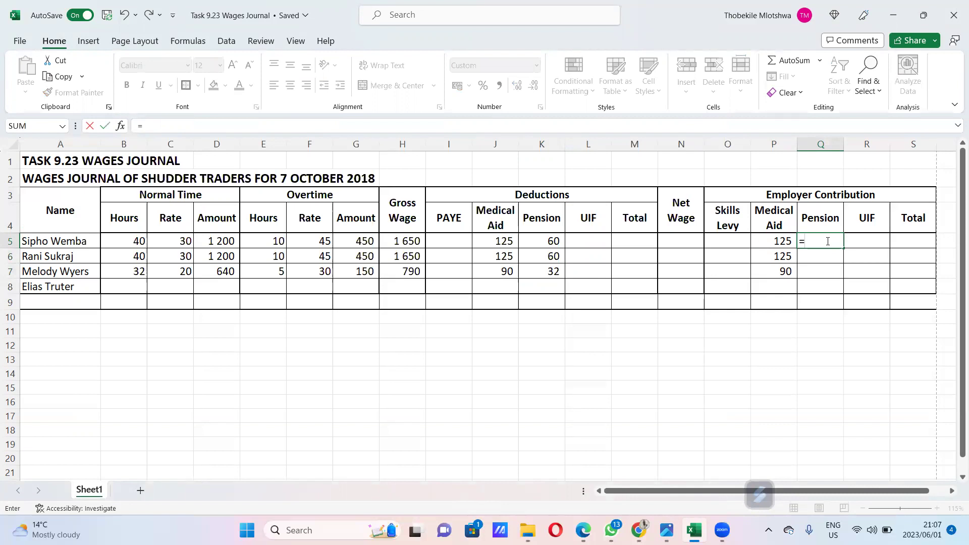
pyautogui.write('0,1*')
pyautogui.click(220, 244)
pyautogui.press('Return')
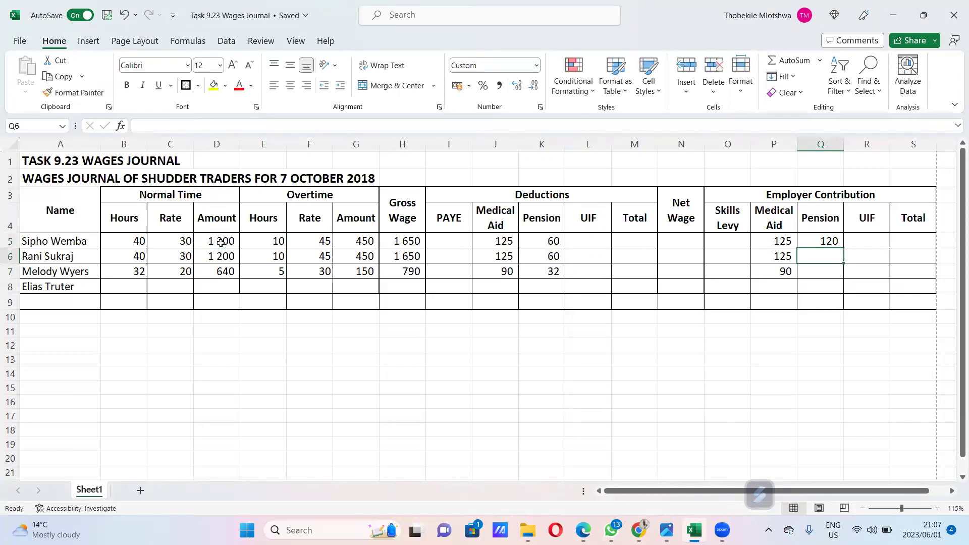
pyautogui.hotkey('ctrl', 'd')
pyautogui.press('Return')
pyautogui.hotkey('ctrl', 'd')
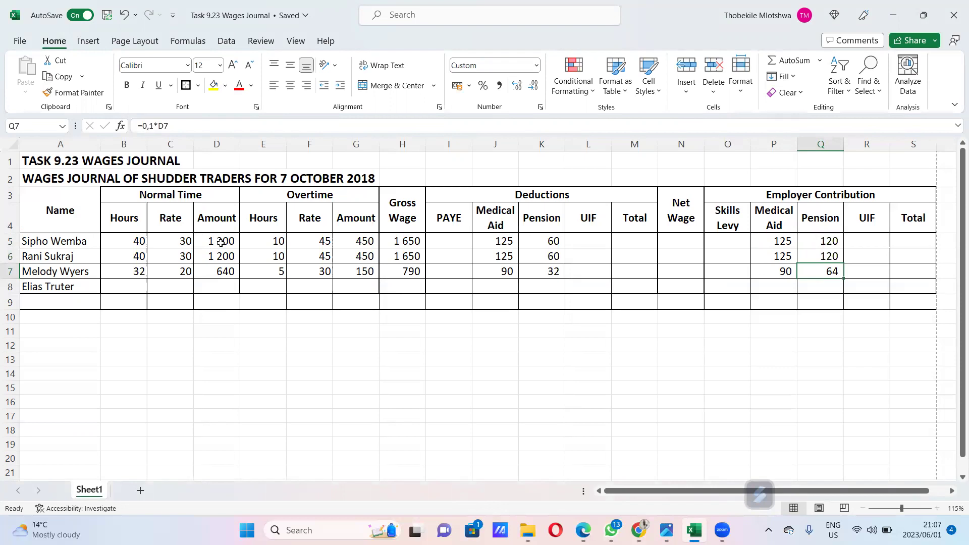
# Check the deduction notes in the task photo and enter =0,01*H5 in the first employee's PAYE cell I5
pyautogui.moveTo(583, 530)
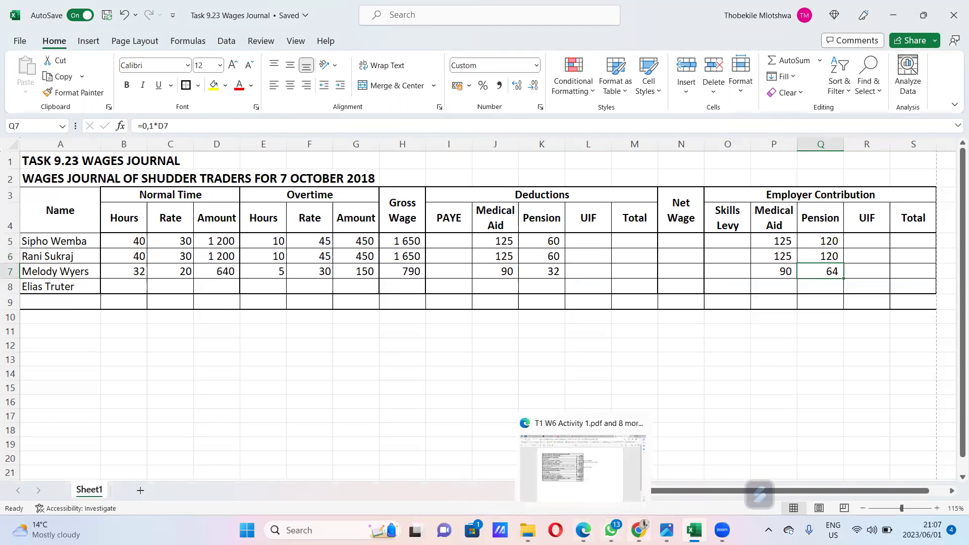
pyautogui.click(667, 530)
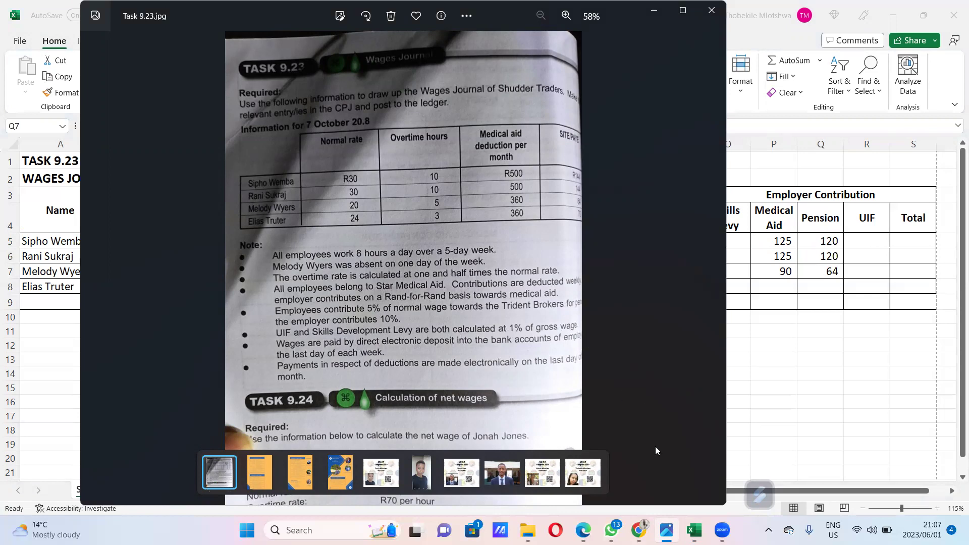
pyautogui.click(666, 530)
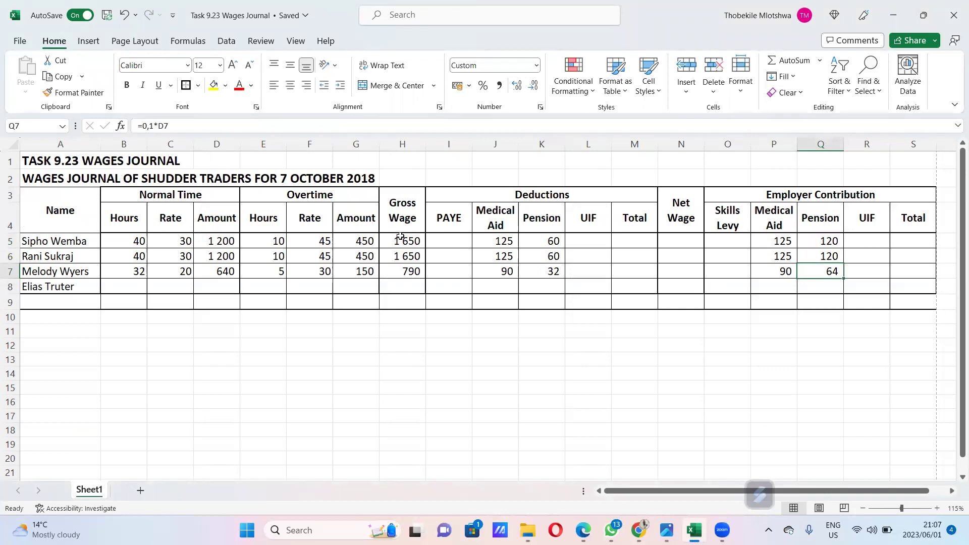
pyautogui.click(440, 241)
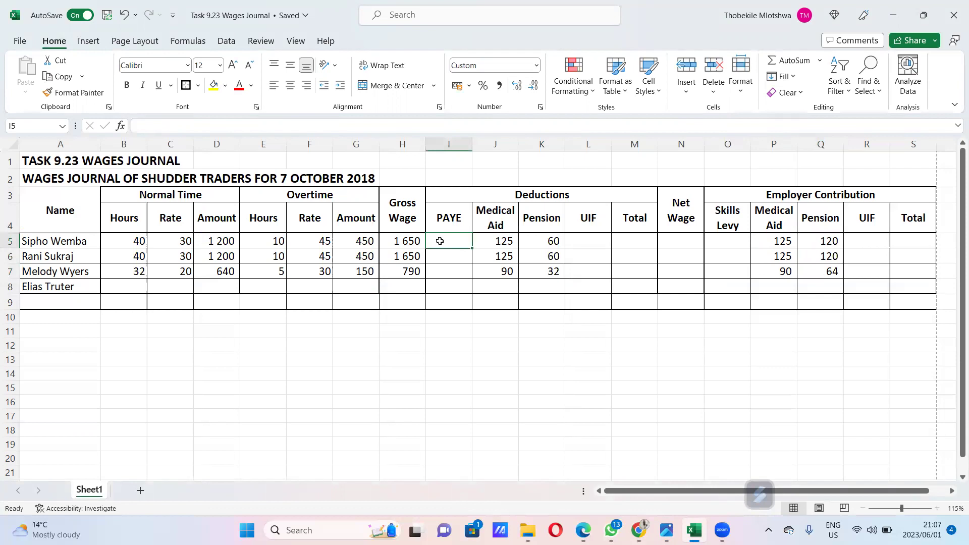
pyautogui.write('0,')
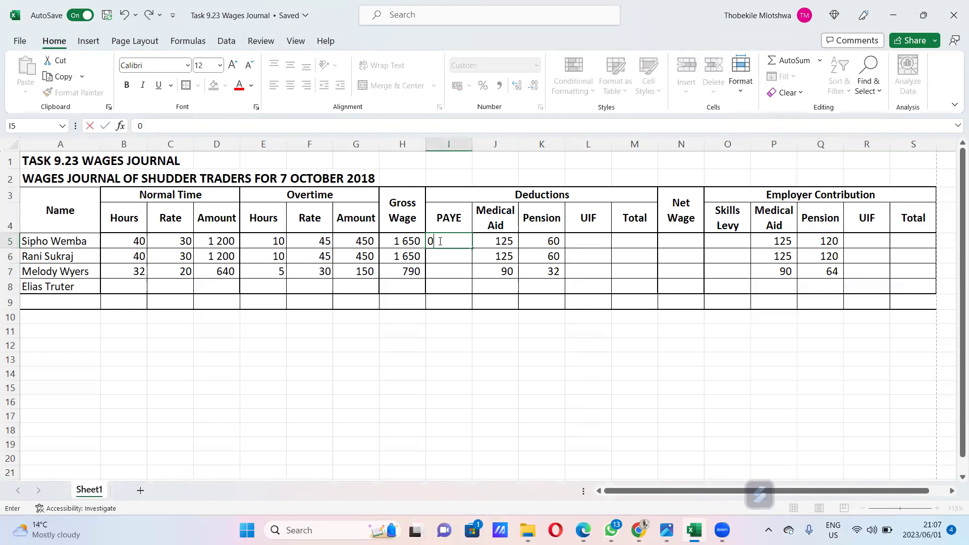
pyautogui.press('BackSpace')
pyautogui.press('BackSpace')
pyautogui.write('=0,01')
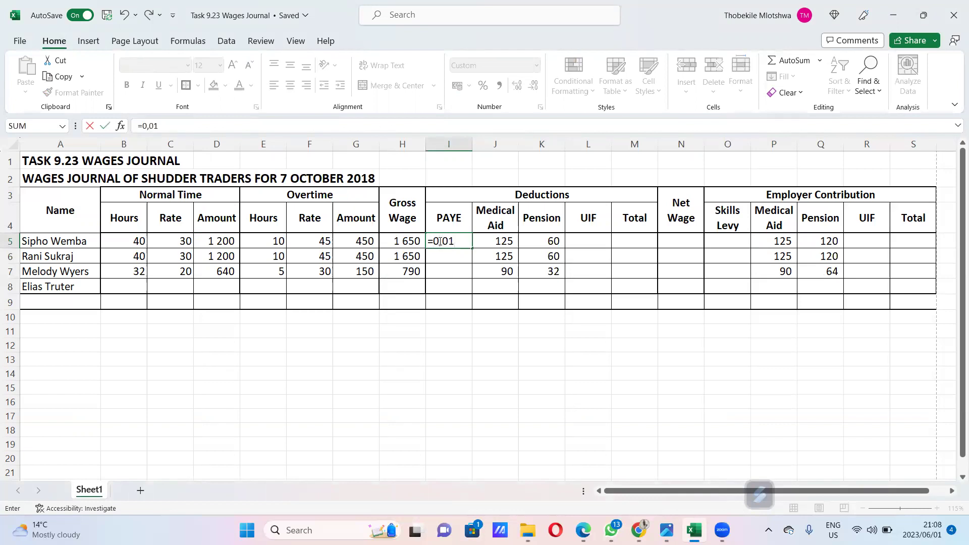
pyautogui.write('*')
pyautogui.click(391, 244)
pyautogui.press('Return')
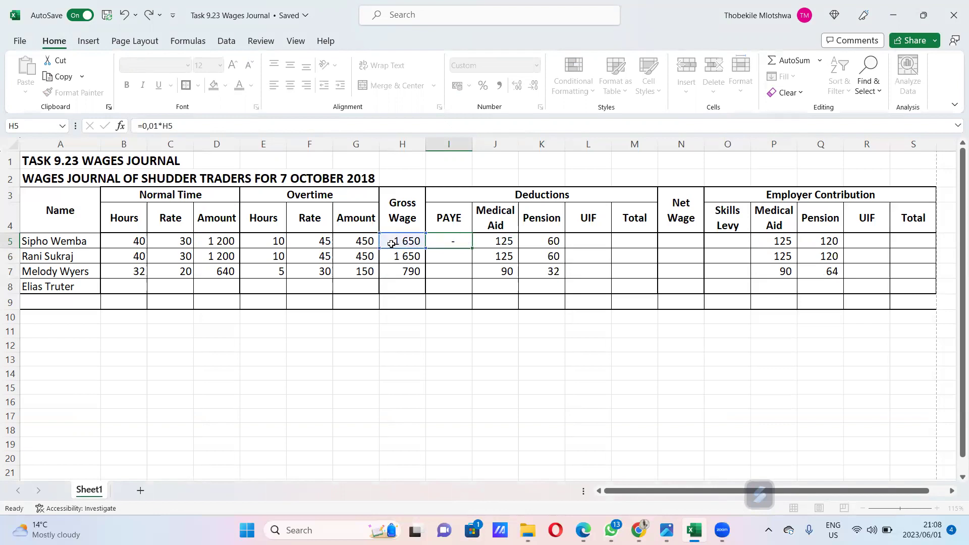
# Show two decimals in I5:I7 and copy the PAYE formula from I5 down to I7
pyautogui.moveTo(446, 241); pyautogui.dragTo(451, 273)
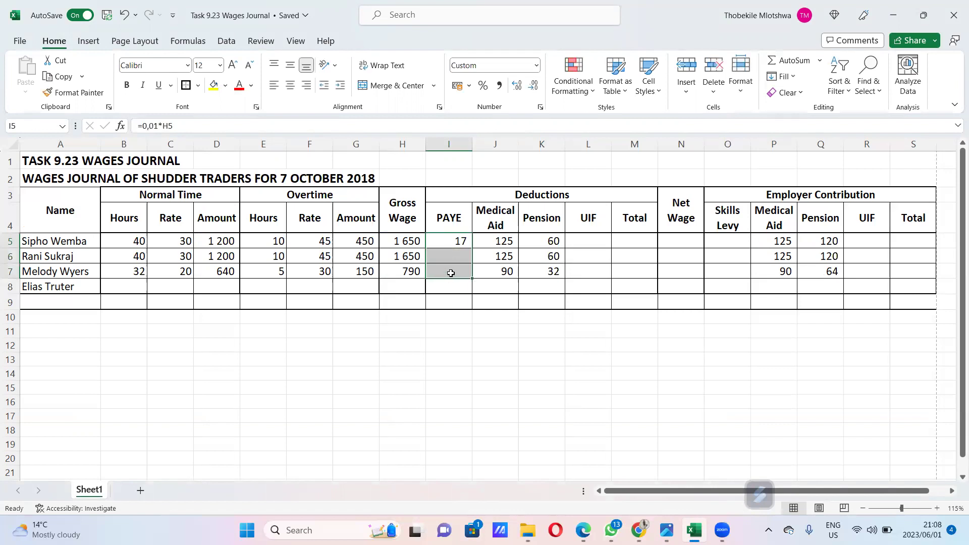
pyautogui.click(523, 87)
pyautogui.click(523, 87)
pyautogui.click(593, 237)
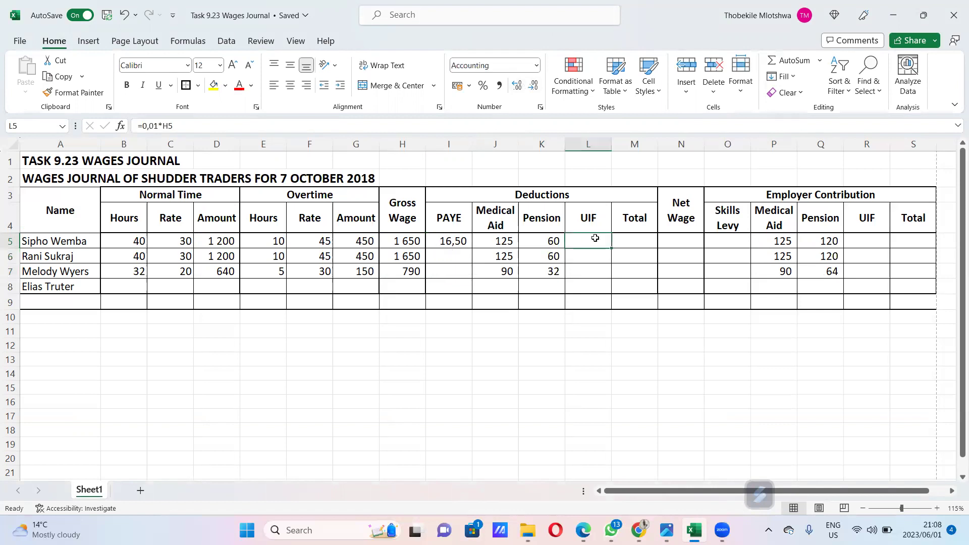
pyautogui.click(460, 257)
pyautogui.hotkey('ctrl', 'd')
pyautogui.click(460, 271)
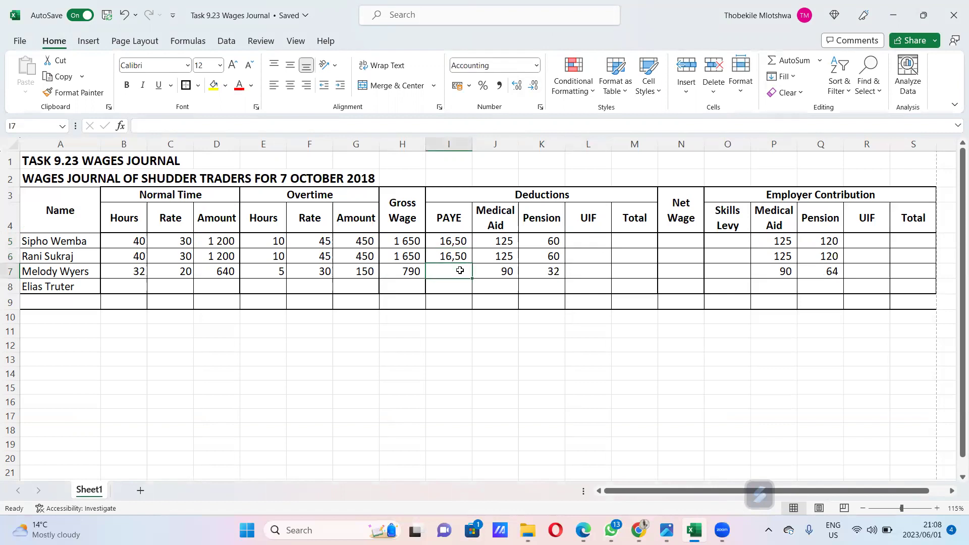
pyautogui.hotkey('ctrl', 'd')
# Enter the first employee's UIF deduction as =0,01*H5 in L5
pyautogui.click(623, 244)
pyautogui.click(596, 244)
pyautogui.write('=')
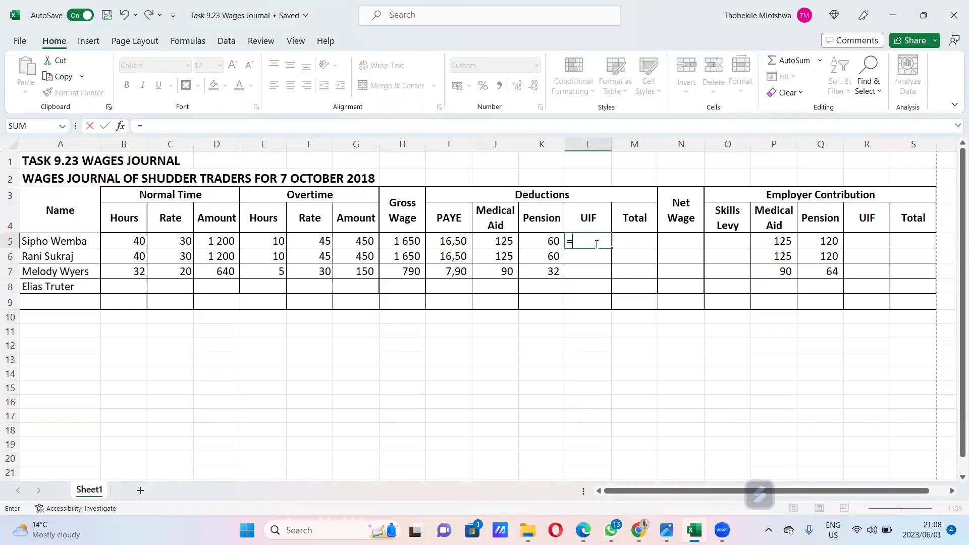
pyautogui.write('0,01*')
pyautogui.click(410, 242)
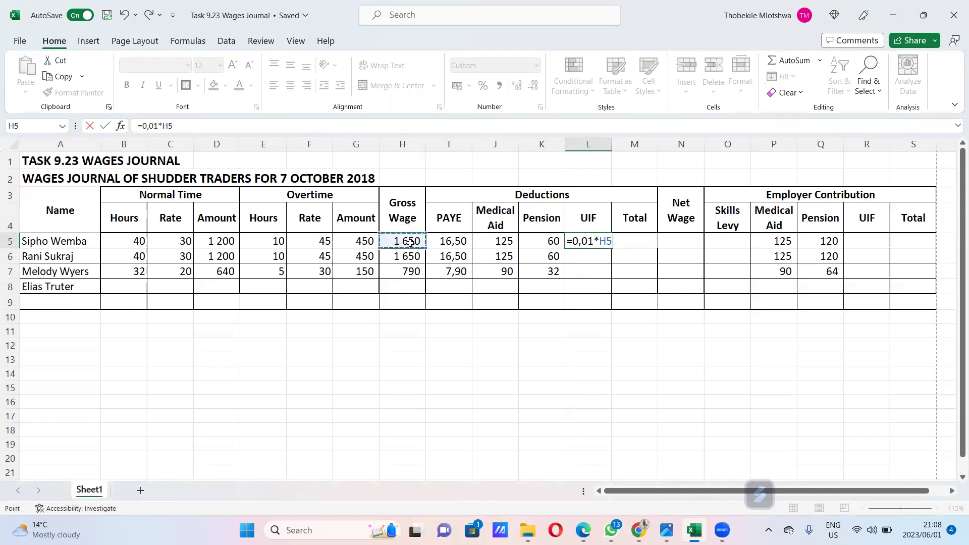
pyautogui.press('Return')
# Show two decimals in L5:L7 and copy the UIF deduction formula from L5 down to L7
pyautogui.moveTo(573, 239); pyautogui.dragTo(585, 266)
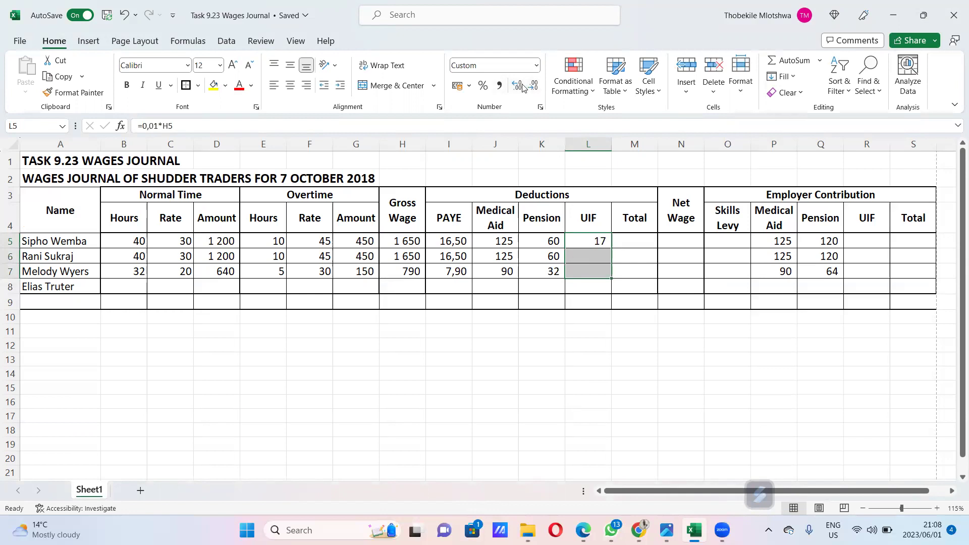
pyautogui.click(524, 87)
pyautogui.click(524, 88)
pyautogui.click(597, 258)
pyautogui.hotkey('ctrl', 'd')
pyautogui.press('Return')
pyautogui.hotkey('ctrl', 'd')
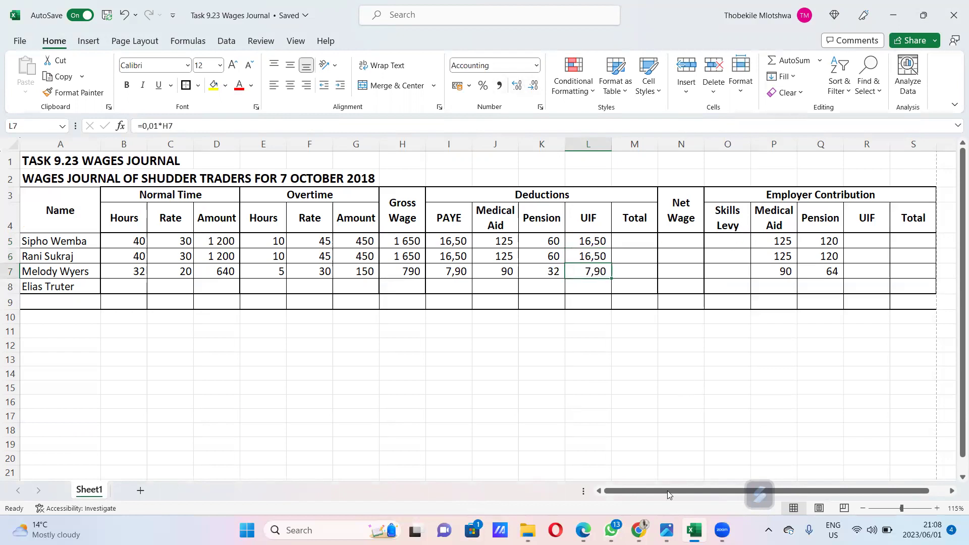
# Check the Skills Development Levy rate in the task photo and enter =0,01*H5 as the skills levy in O5
pyautogui.click(666, 530)
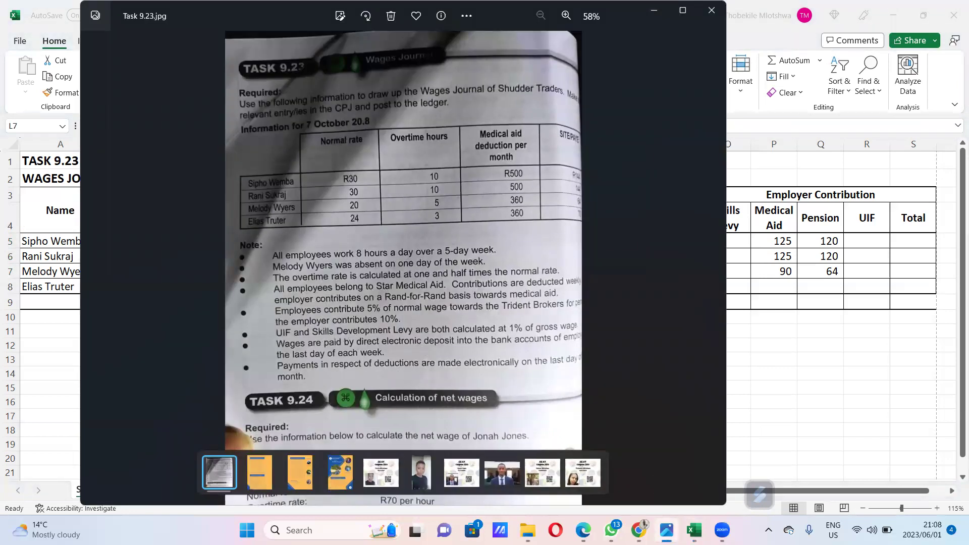
pyautogui.click(667, 530)
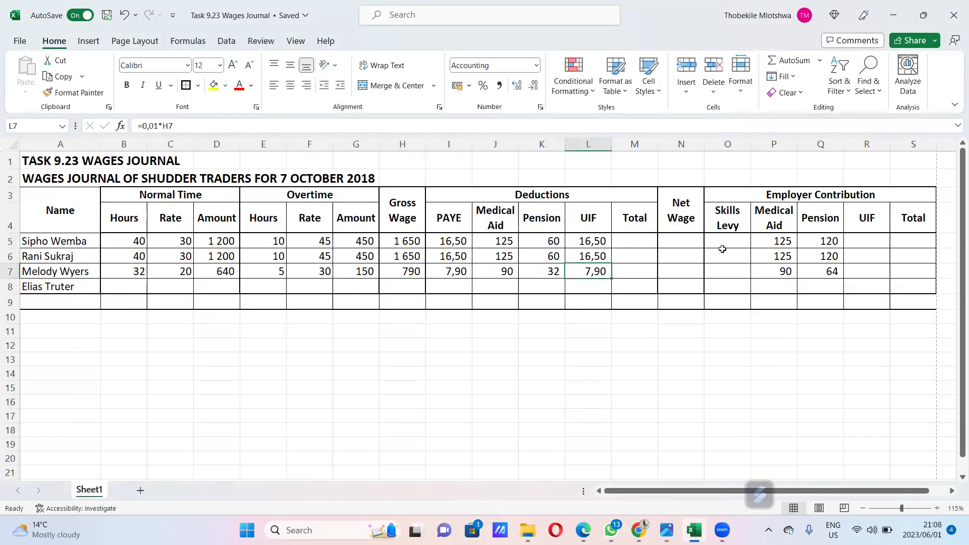
pyautogui.click(723, 251)
pyautogui.click(721, 238)
pyautogui.write('0+')
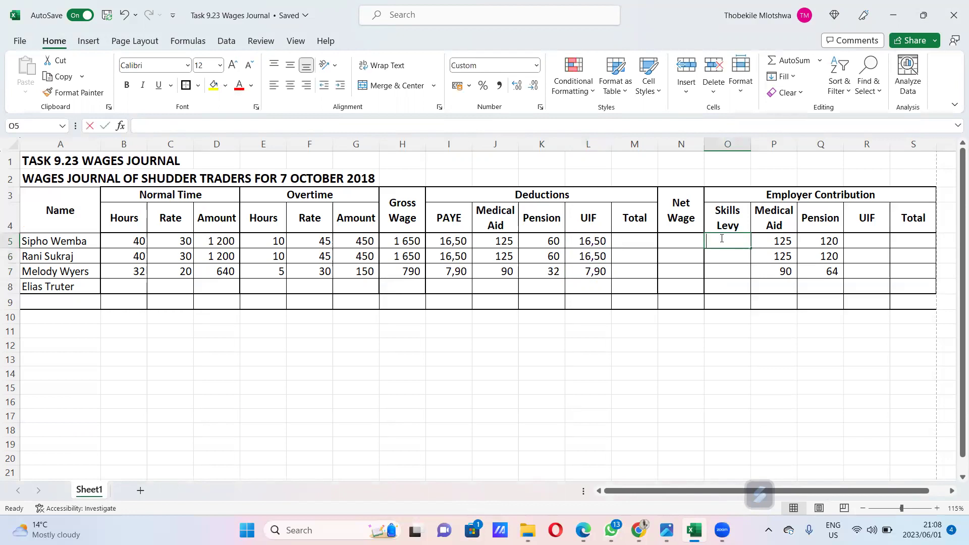
pyautogui.press('BackSpace')
pyautogui.press('BackSpace')
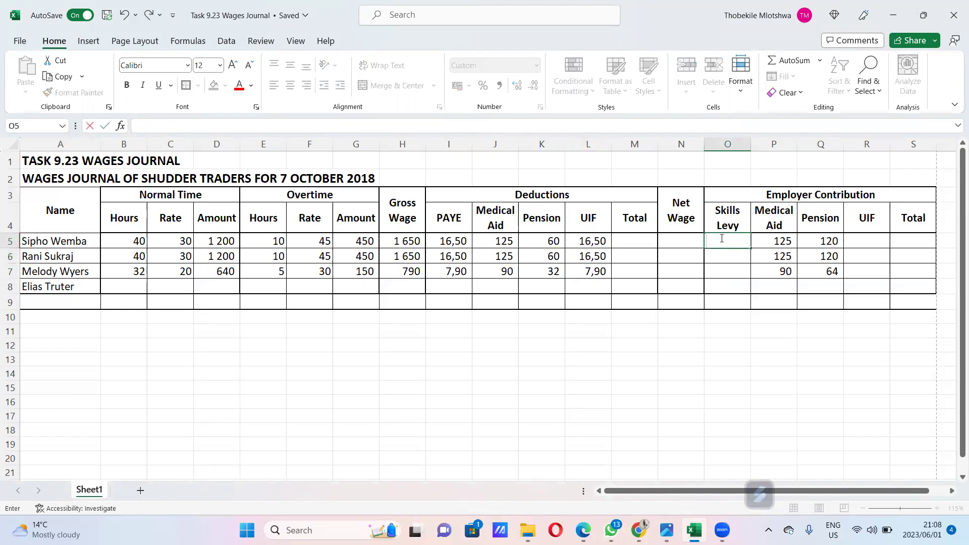
pyautogui.write('=0,01*')
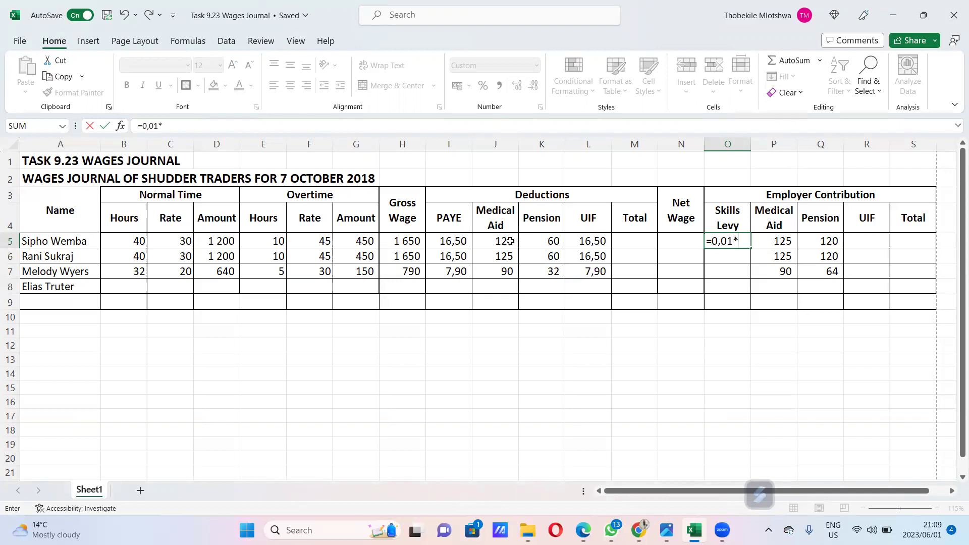
pyautogui.click(413, 243)
pyautogui.press('Return')
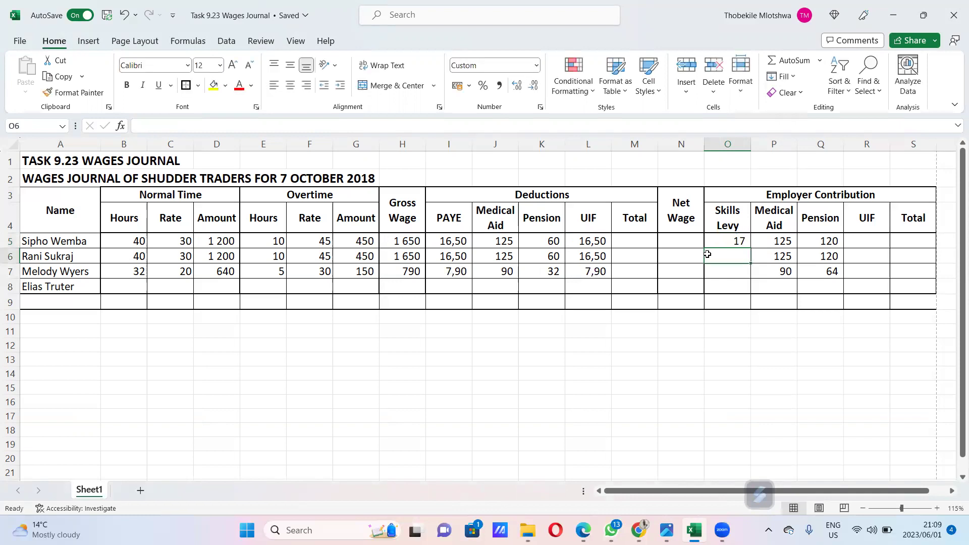
# Show two decimals in O5:O7 and copy the skills levy formula from O5 down to O7
pyautogui.moveTo(732, 238); pyautogui.dragTo(736, 274)
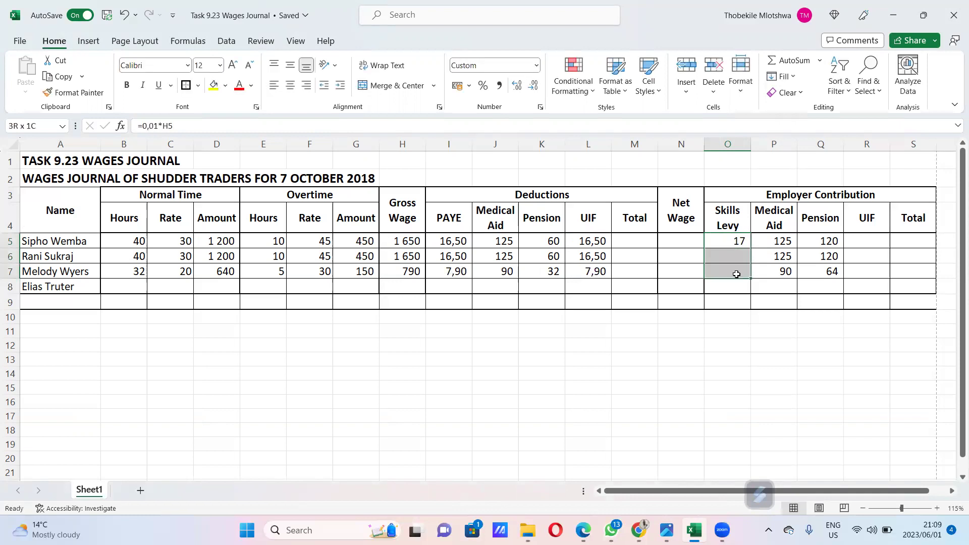
pyautogui.click(517, 90)
pyautogui.click(517, 90)
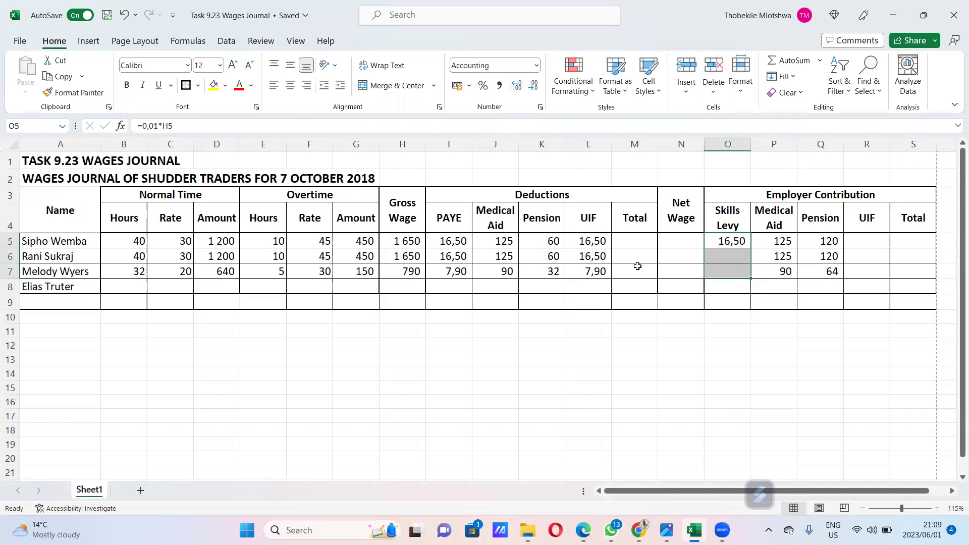
pyautogui.click(724, 258)
pyautogui.hotkey('ctrl', 'd')
pyautogui.press('Return')
pyautogui.hotkey('ctrl', 'd')
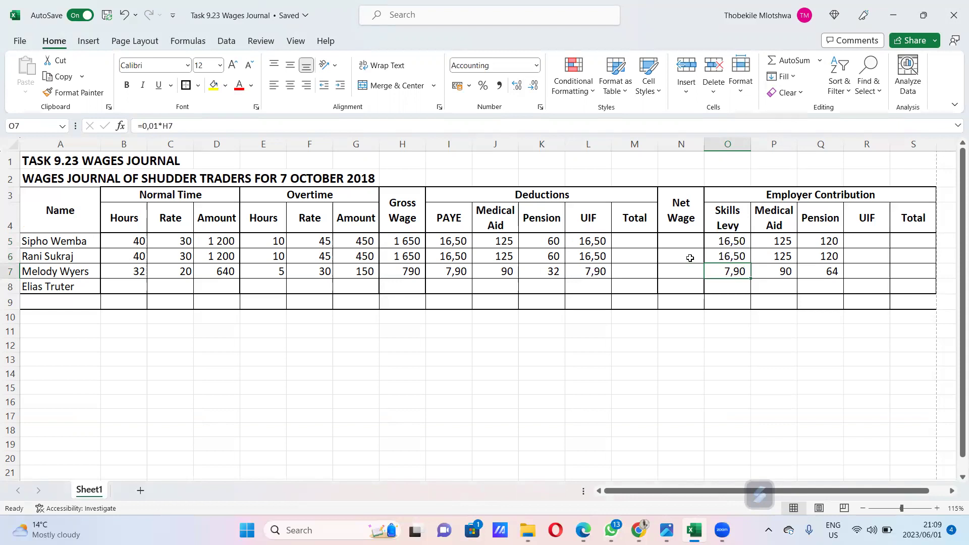
# Total the first employee's deductions in M5 with AutoSum over I5:L5
pyautogui.click(627, 239)
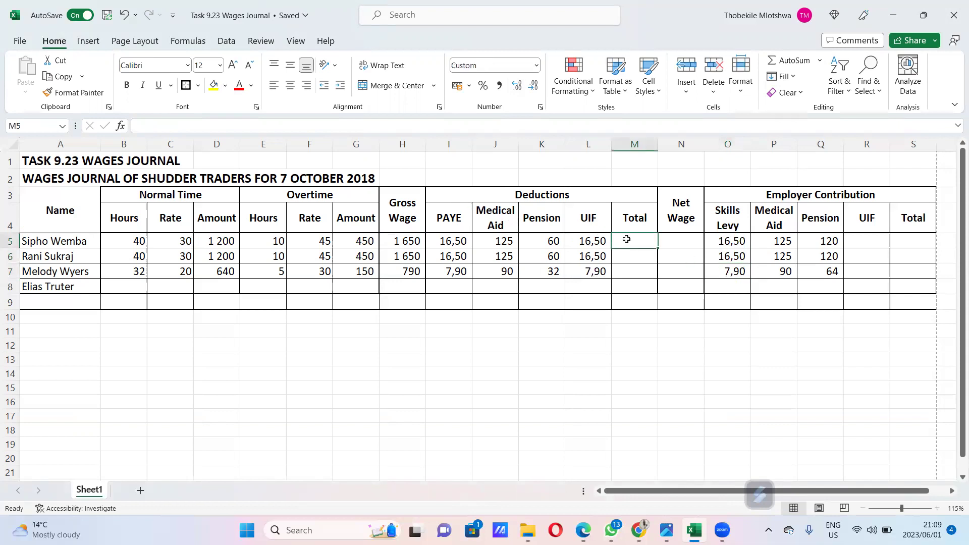
pyautogui.click(794, 60)
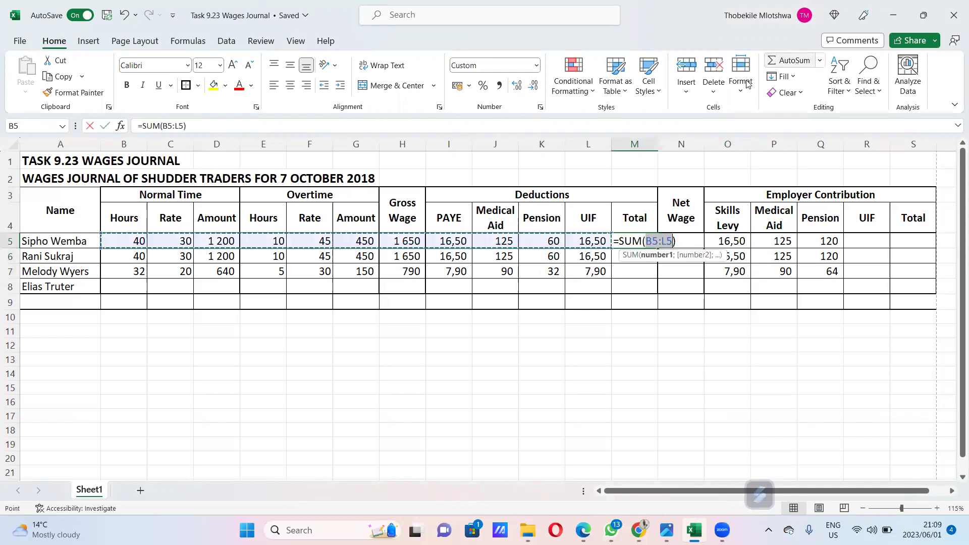
pyautogui.moveTo(454, 244); pyautogui.dragTo(604, 242)
pyautogui.press('Return')
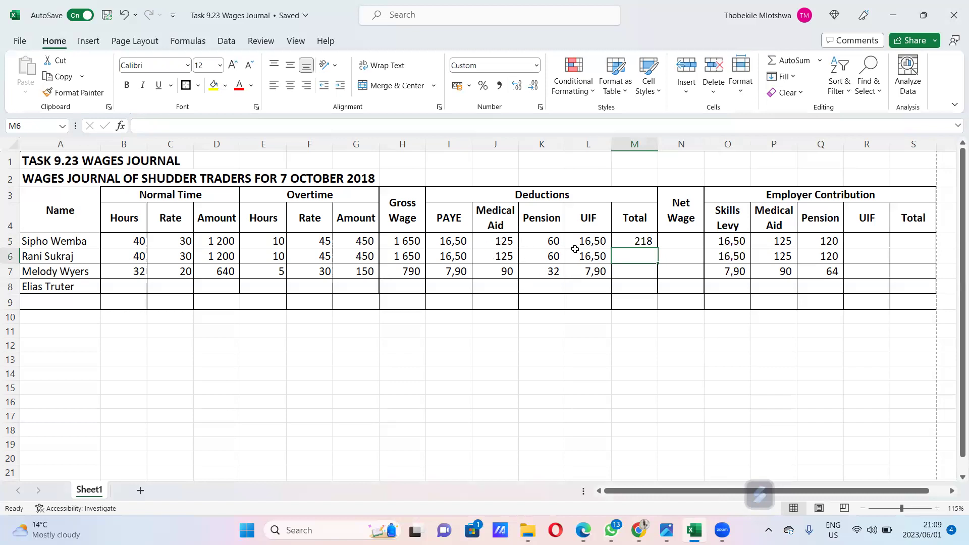
# Clear the mistaken PAYE formulas from I5:I7
pyautogui.moveTo(453, 241); pyautogui.dragTo(457, 271)
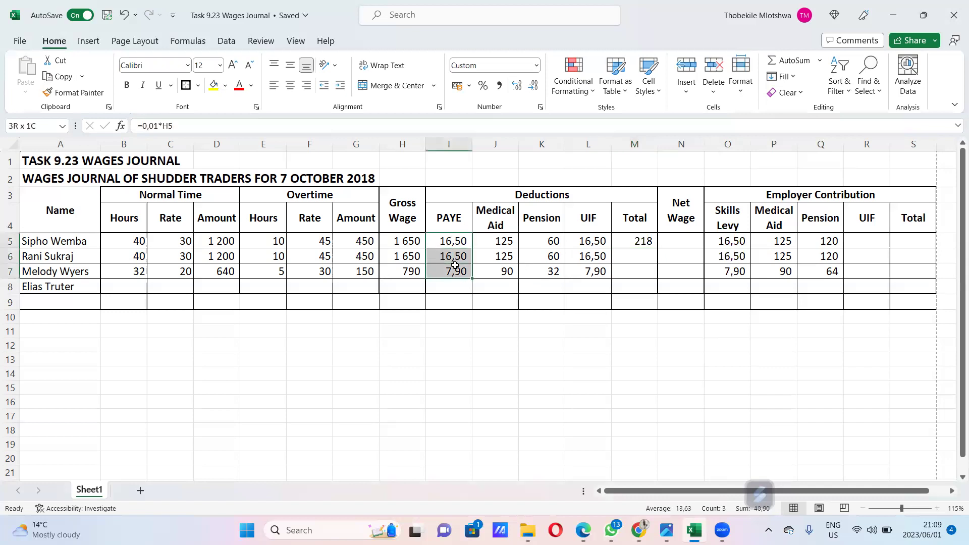
pyautogui.hotkey('ctrl', 'd')
pyautogui.press('Delete')
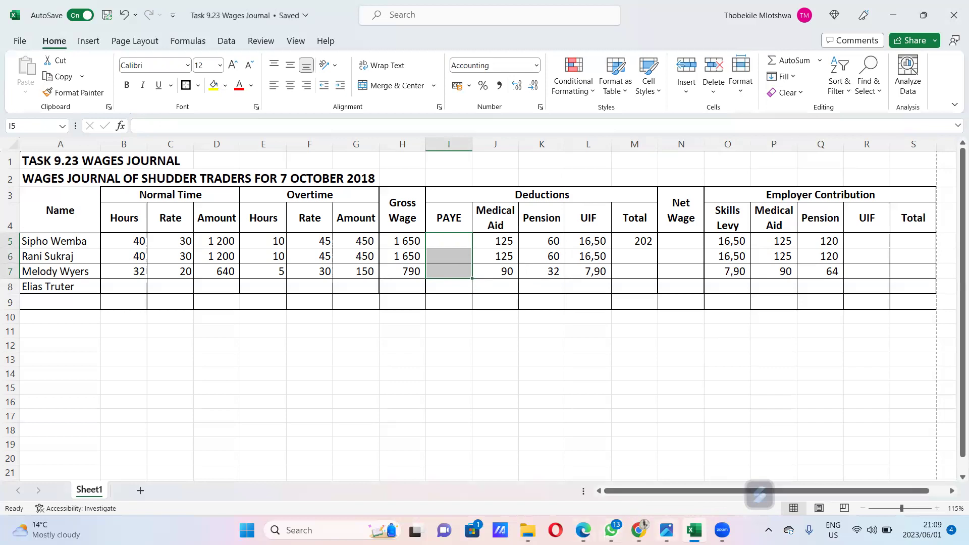
# Check the UIF rate in the task photo and enter =0,01*H5 as the employer's UIF contribution in R5
pyautogui.hotkey('alt', 'Tab')
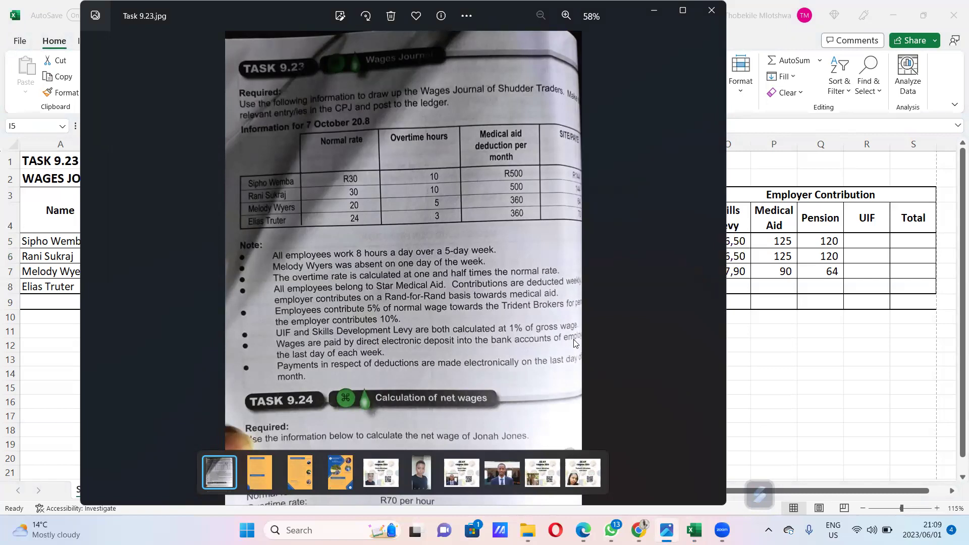
pyautogui.click(850, 346)
pyautogui.click(862, 242)
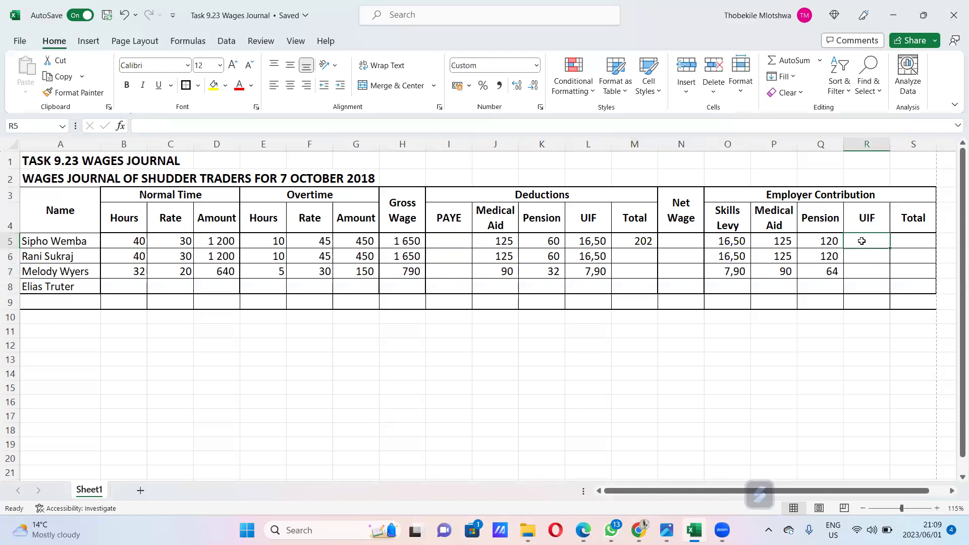
pyautogui.write('=0,1')
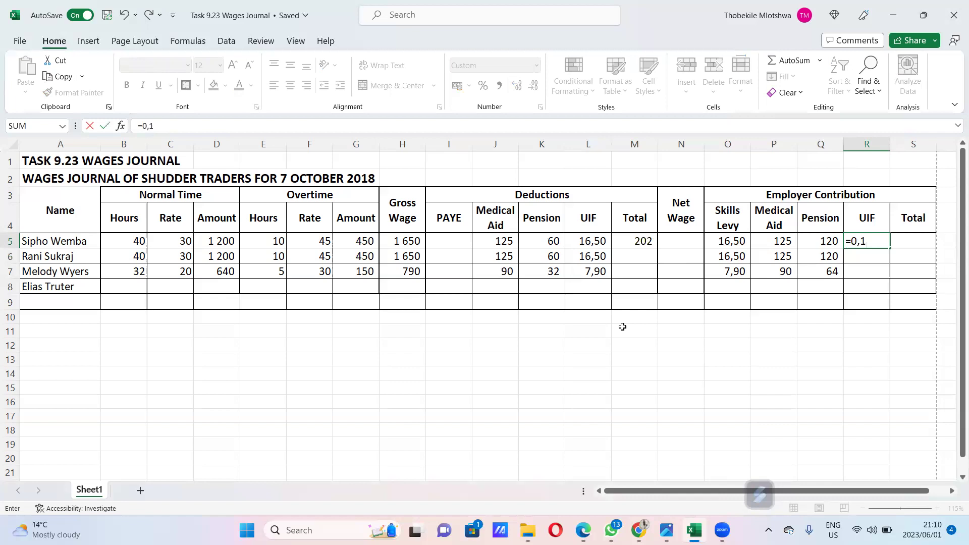
pyautogui.press('BackSpace')
pyautogui.write('01')
pyautogui.click(410, 242)
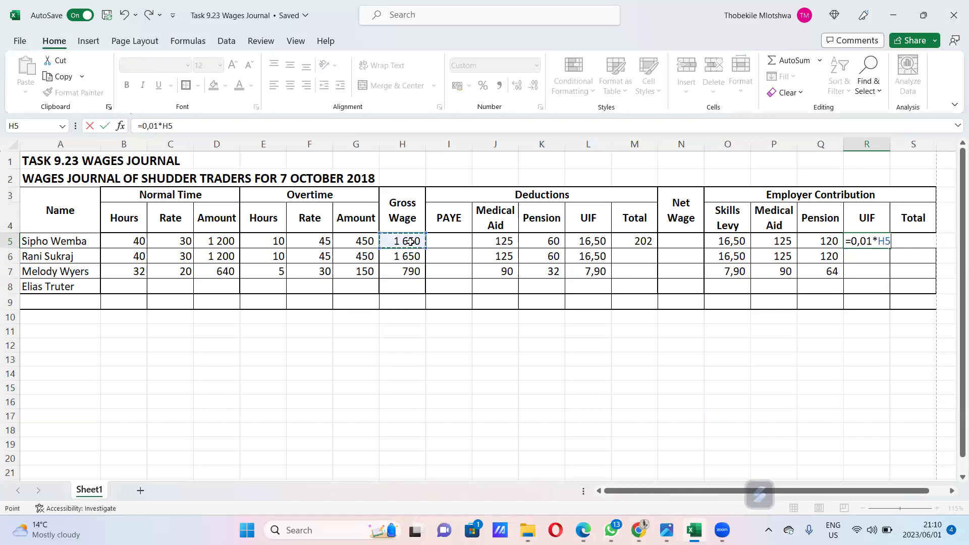
pyautogui.press('Return')
# Show two decimals in R5:R7 and copy the employer UIF formula from R5 down to R7
pyautogui.moveTo(853, 242); pyautogui.dragTo(860, 271)
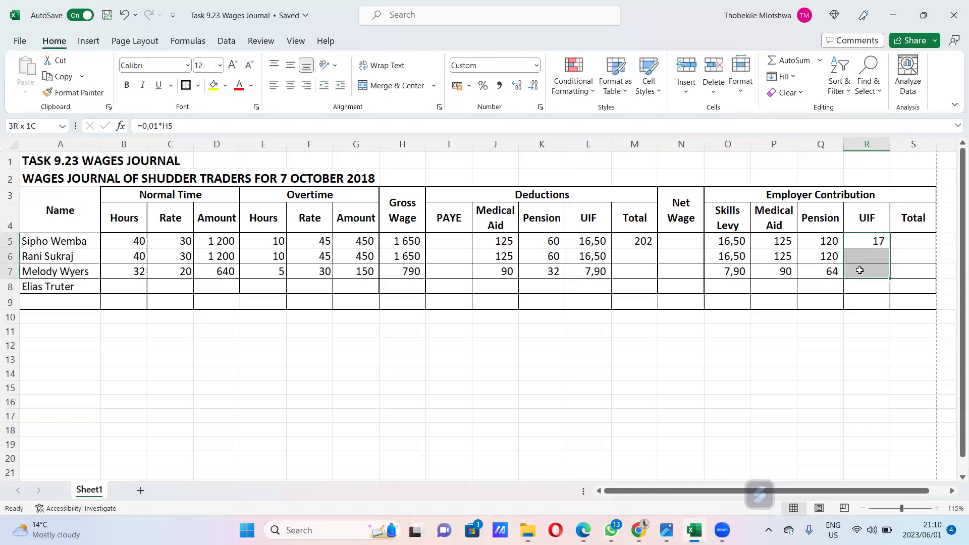
pyautogui.click(518, 85)
pyautogui.click(518, 86)
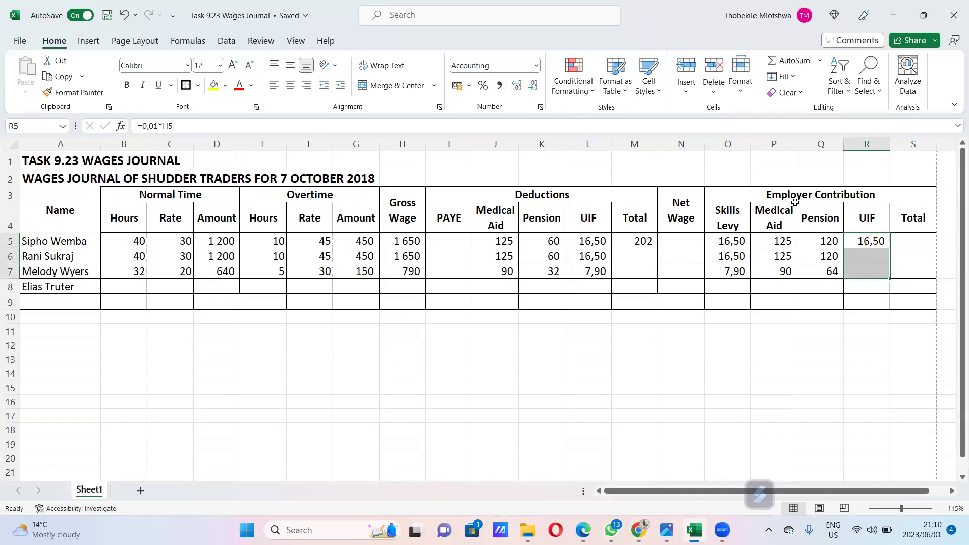
pyautogui.click(875, 257)
pyautogui.hotkey('ctrl', 'd')
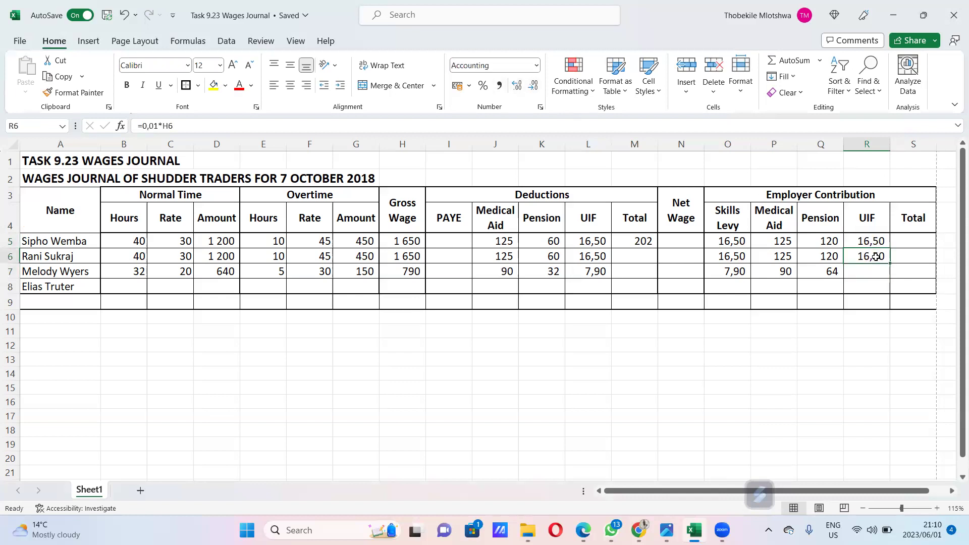
pyautogui.click(879, 273)
pyautogui.hotkey('ctrl', 'd')
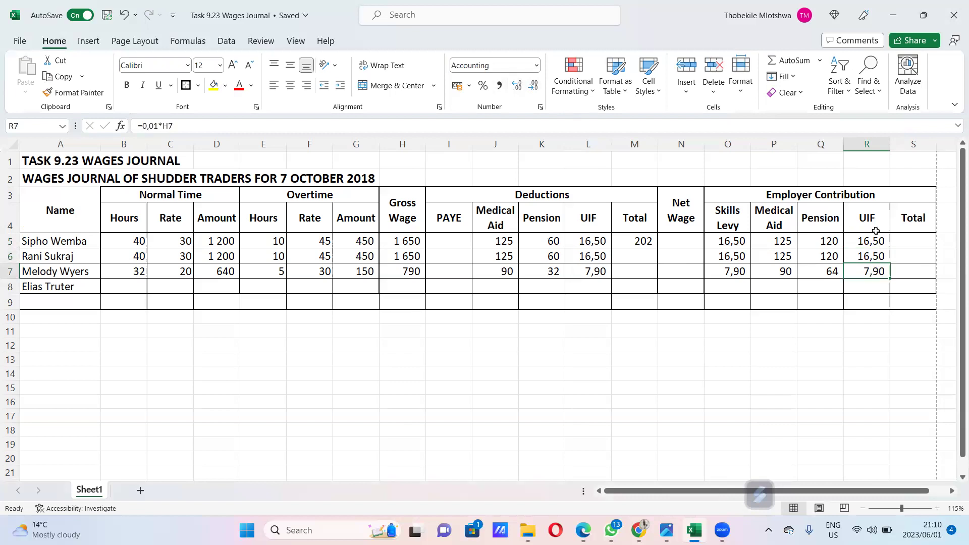
# Total the employer contributions of the first three employees in S5:S7, summing columns O to R of each row
pyautogui.click(917, 238)
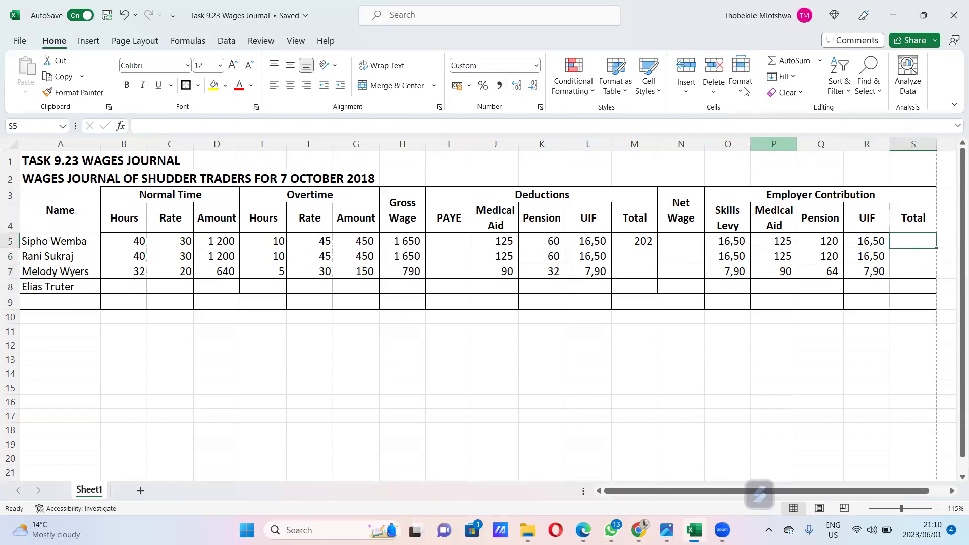
pyautogui.click(791, 60)
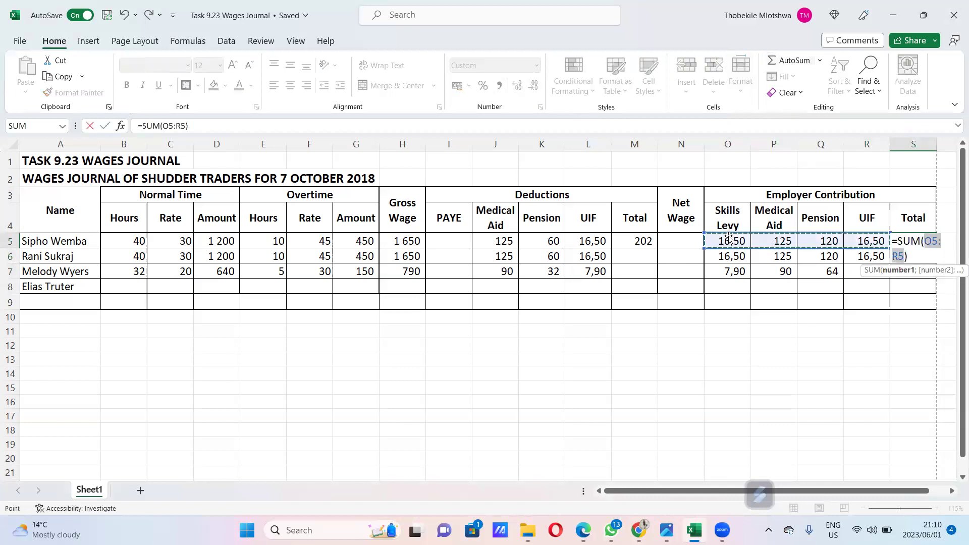
pyautogui.press('Return')
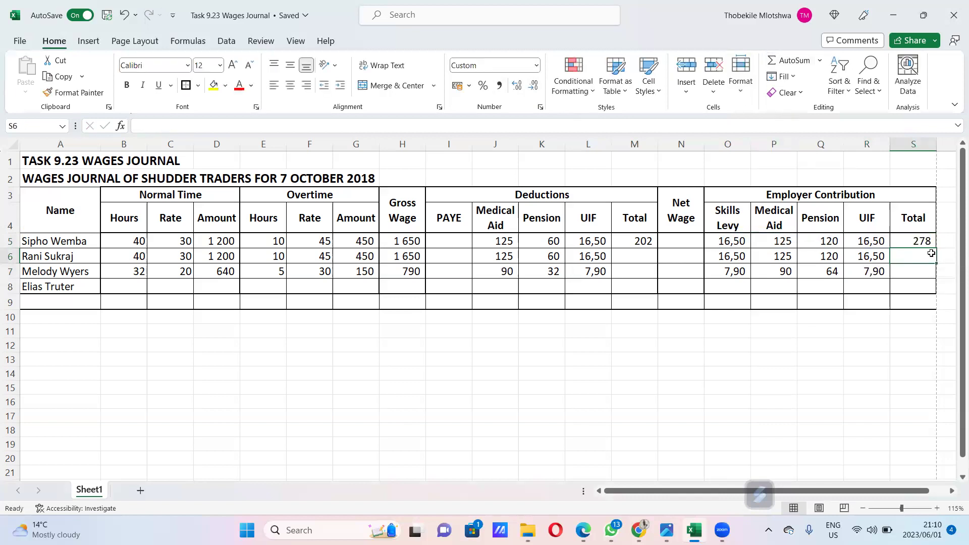
pyautogui.hotkey('alt', '=')
pyautogui.press('Return')
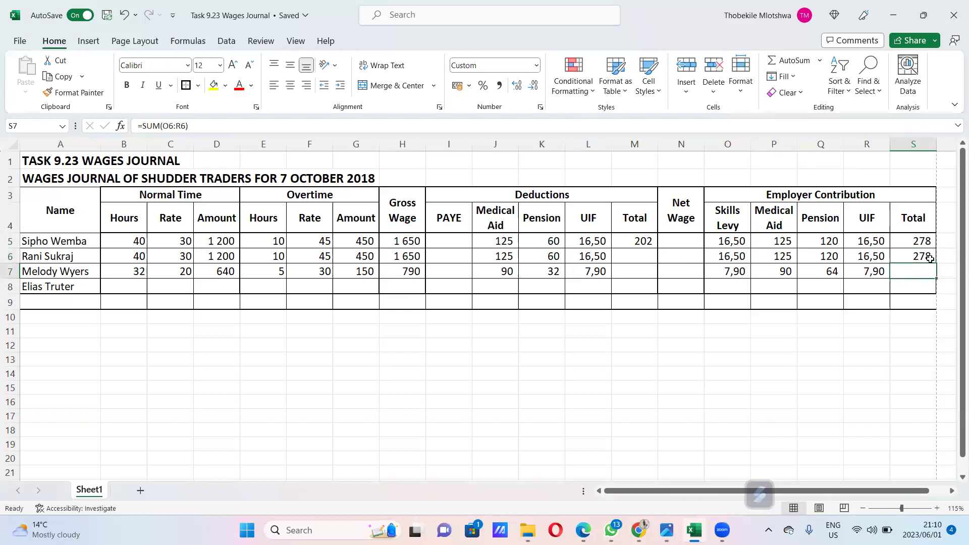
pyautogui.hotkey('ctrl', 'd')
# Look up the PAYE amounts in the task photo and enter 144, 144 and 64 in I5:I7
pyautogui.click(464, 240)
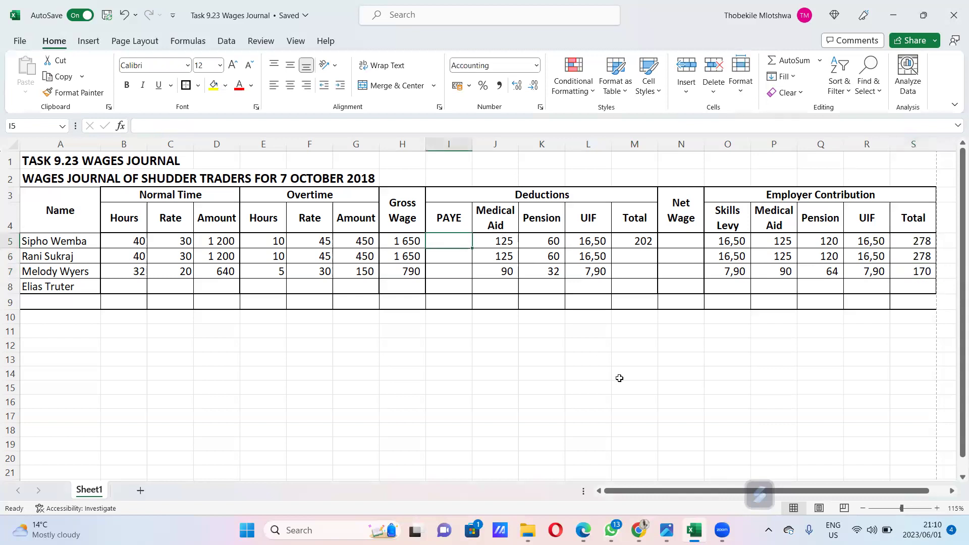
pyautogui.click(666, 529)
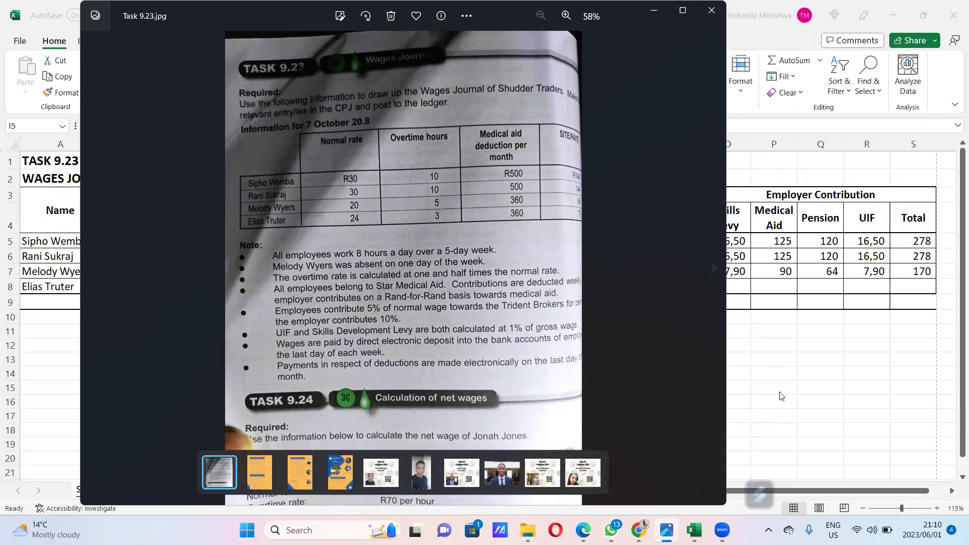
pyautogui.click(655, 10)
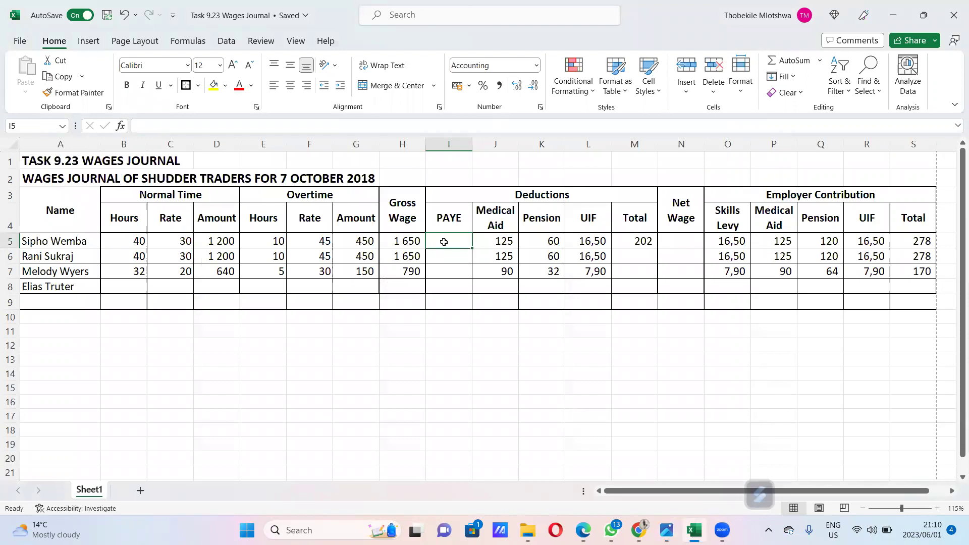
pyautogui.write('144')
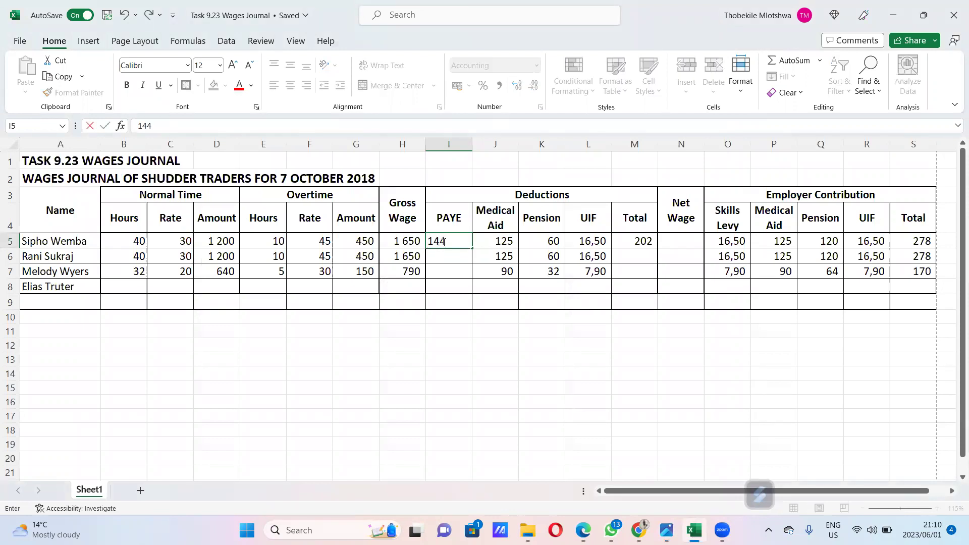
pyautogui.press('Return')
pyautogui.write('144')
pyautogui.press('Return')
pyautogui.write('64')
pyautogui.press('Return')
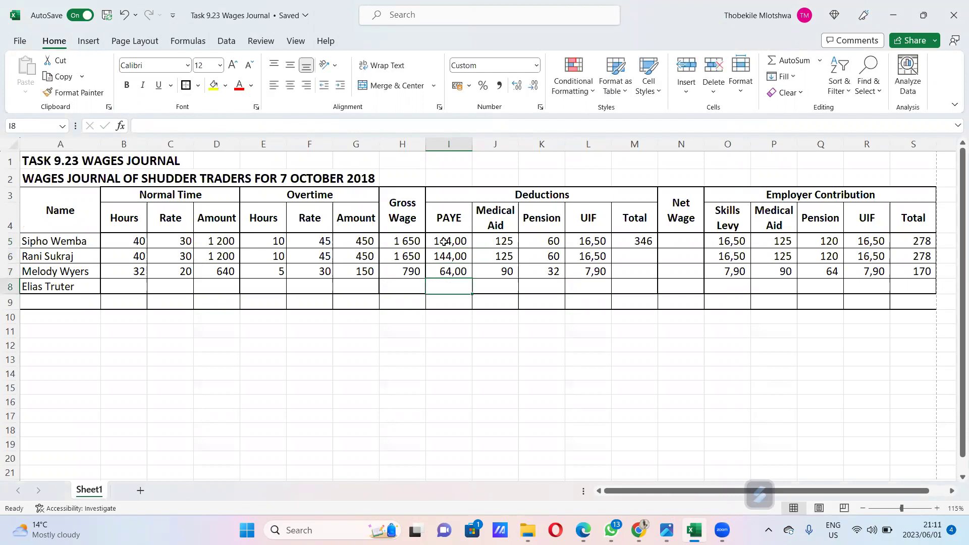
# Show the PAYE amounts in I5:I7 without decimals
pyautogui.moveTo(443, 242); pyautogui.dragTo(450, 271)
pyautogui.click(535, 89)
pyautogui.click(535, 89)
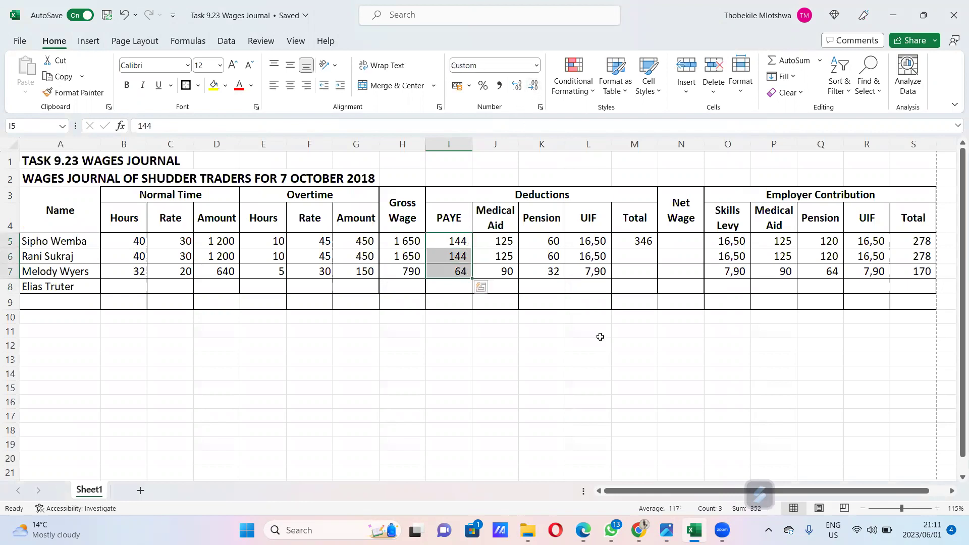
# Copy the total deductions formula from M5 down to M7
pyautogui.doubleClick(641, 240)
pyautogui.press('Return')
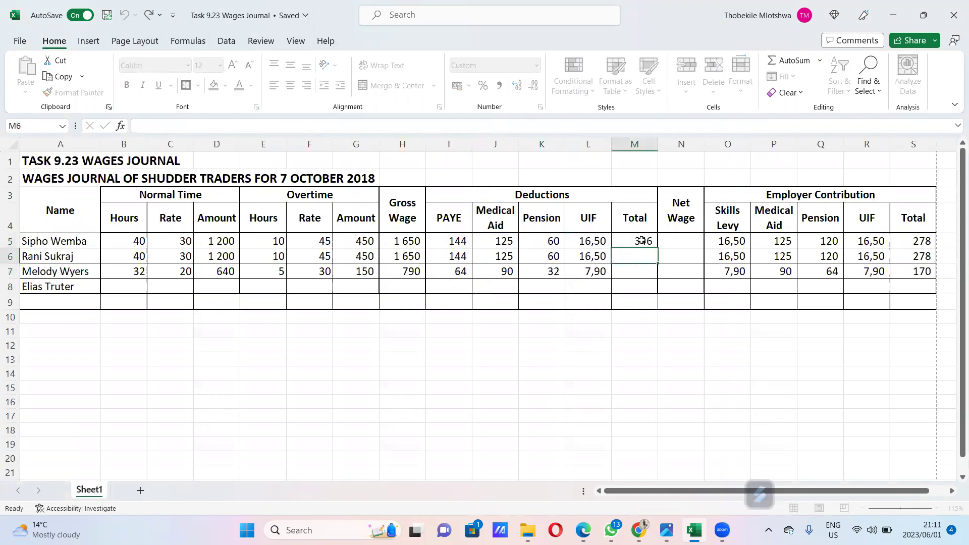
pyautogui.hotkey('ctrl', 'd')
pyautogui.press('Return')
pyautogui.hotkey('ctrl', 'd')
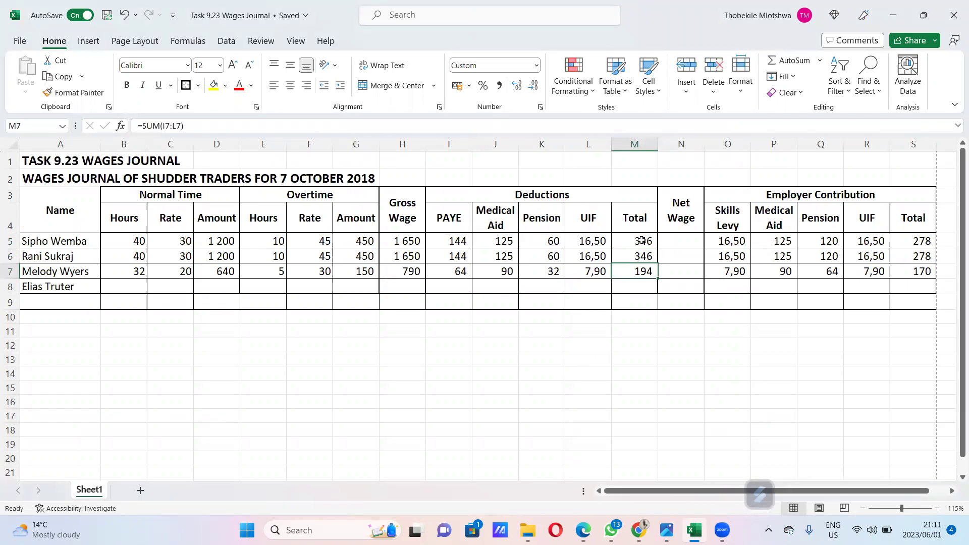
# Calculate the first employee's net wage in N5 as =H5-M5 and copy the formula down to N7
pyautogui.click(689, 242)
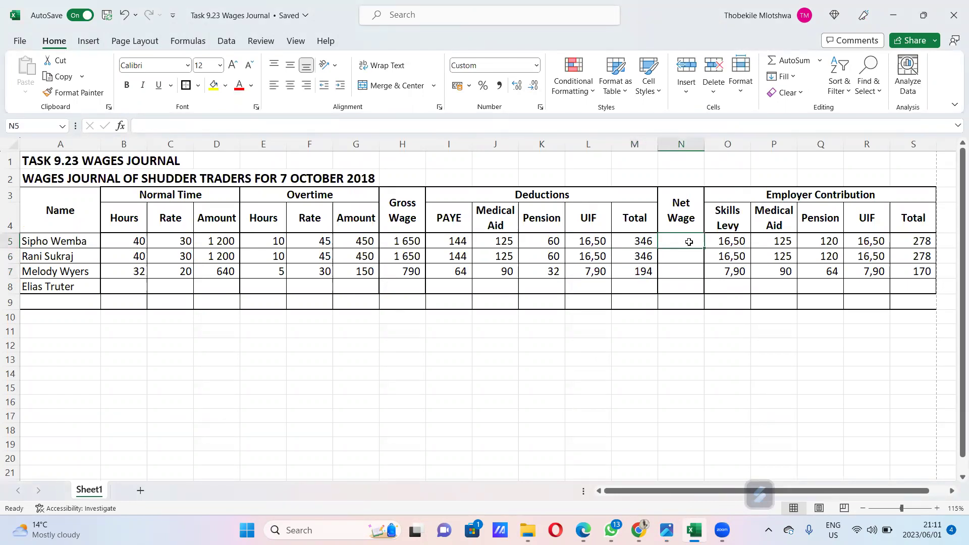
pyautogui.write('=')
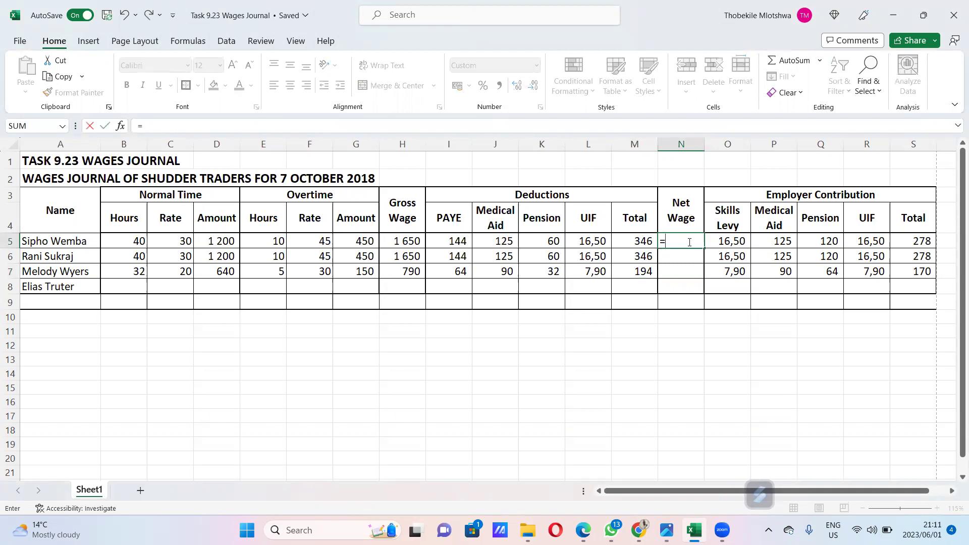
pyautogui.click(404, 241)
pyautogui.write('-')
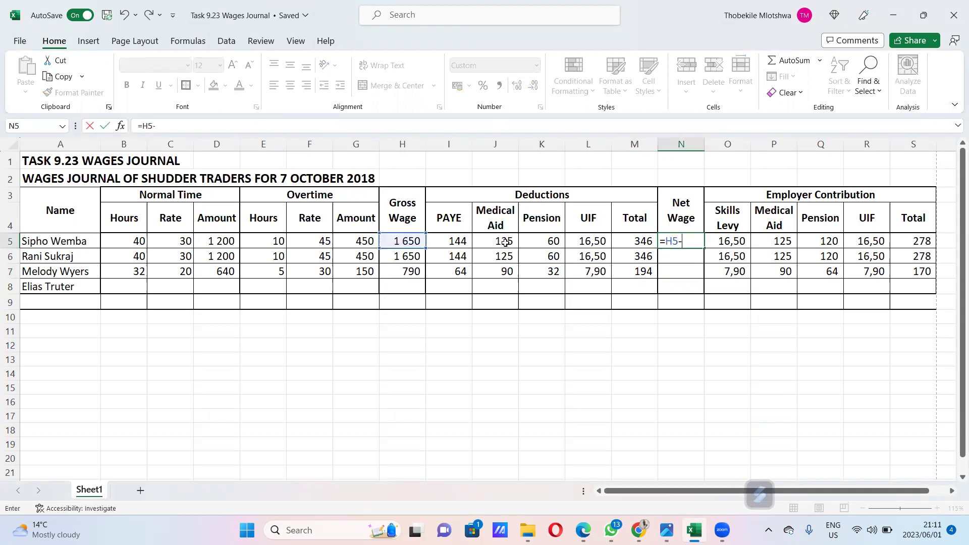
pyautogui.click(625, 244)
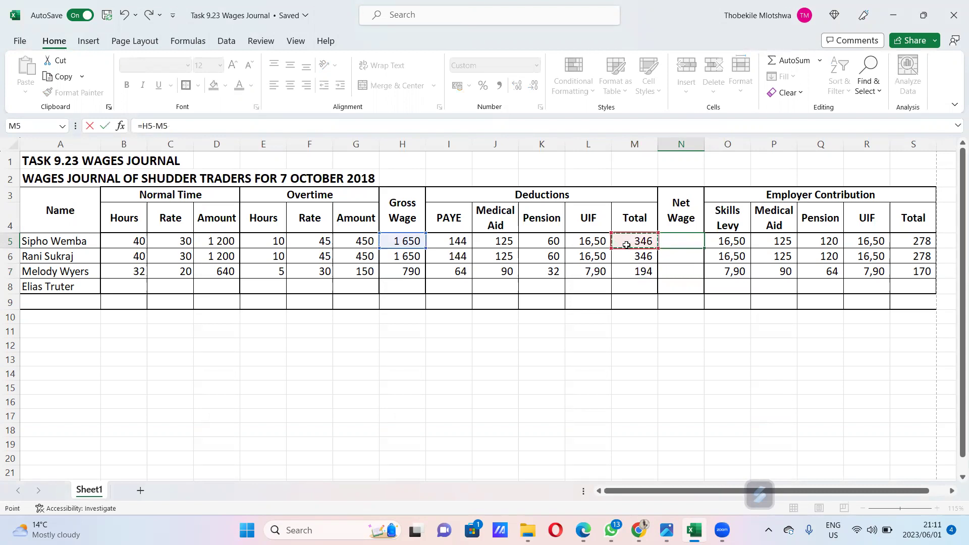
pyautogui.press('Return')
pyautogui.hotkey('ctrl', 'd')
pyautogui.press('Down')
pyautogui.hotkey('ctrl', 'd')
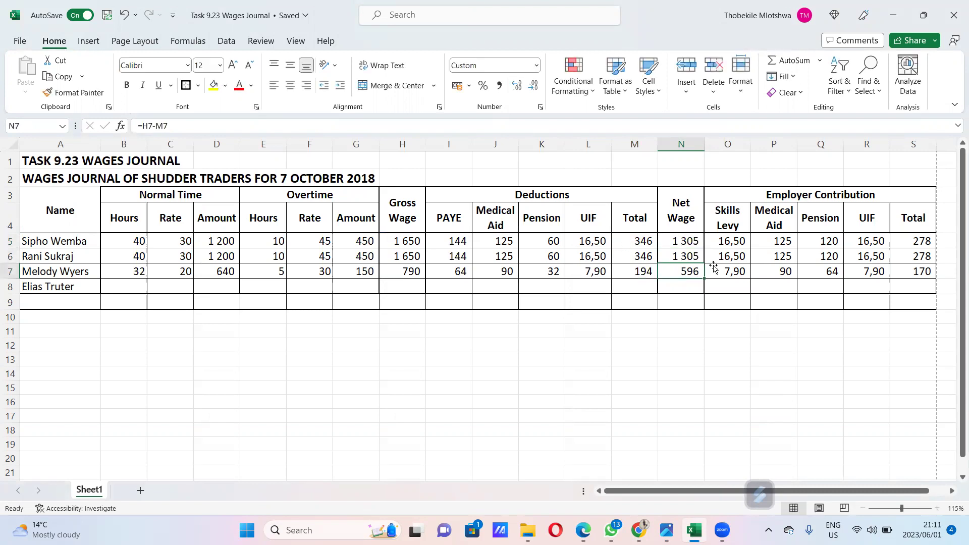
pyautogui.click(156, 195)
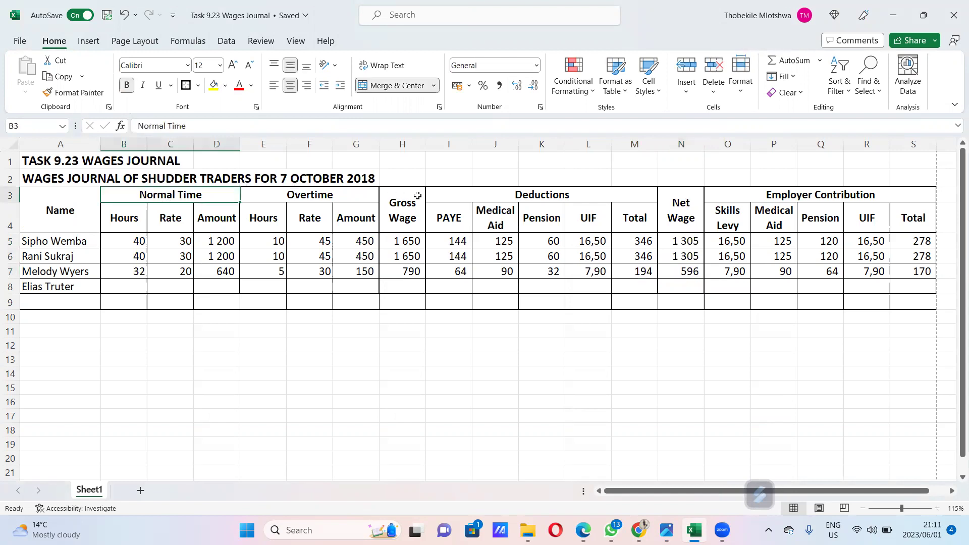
pyautogui.moveTo(410, 201); pyautogui.dragTo(404, 287)
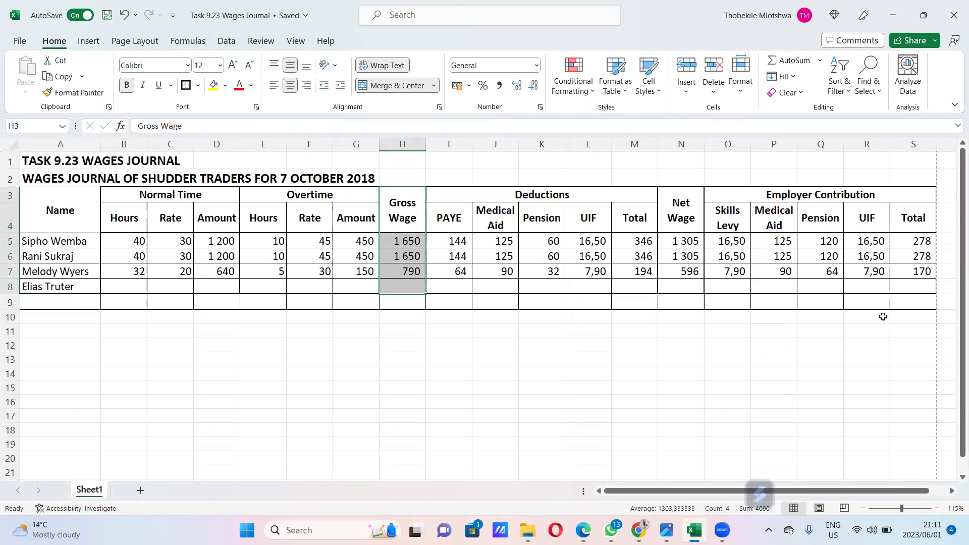
pyautogui.moveTo(43, 289); pyautogui.dragTo(910, 285)
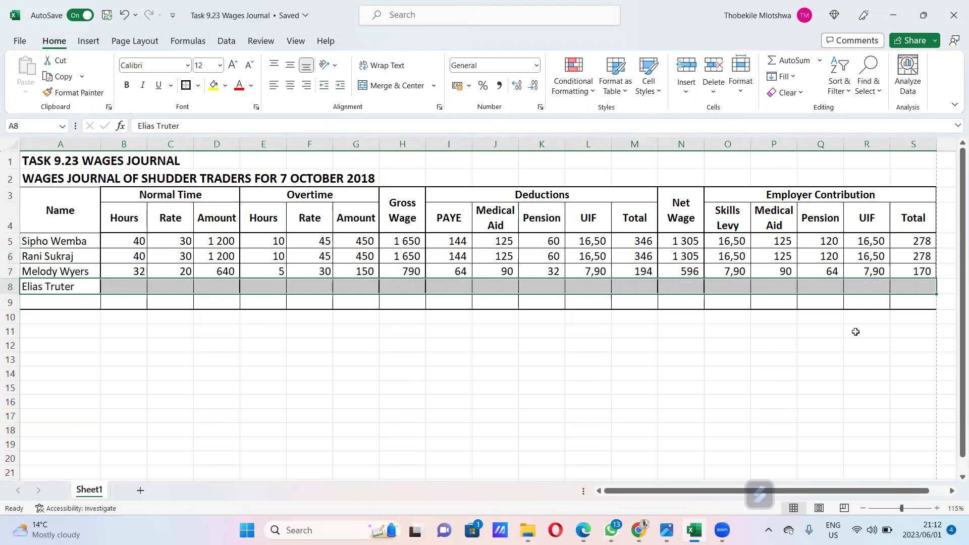
pyautogui.click(738, 428)
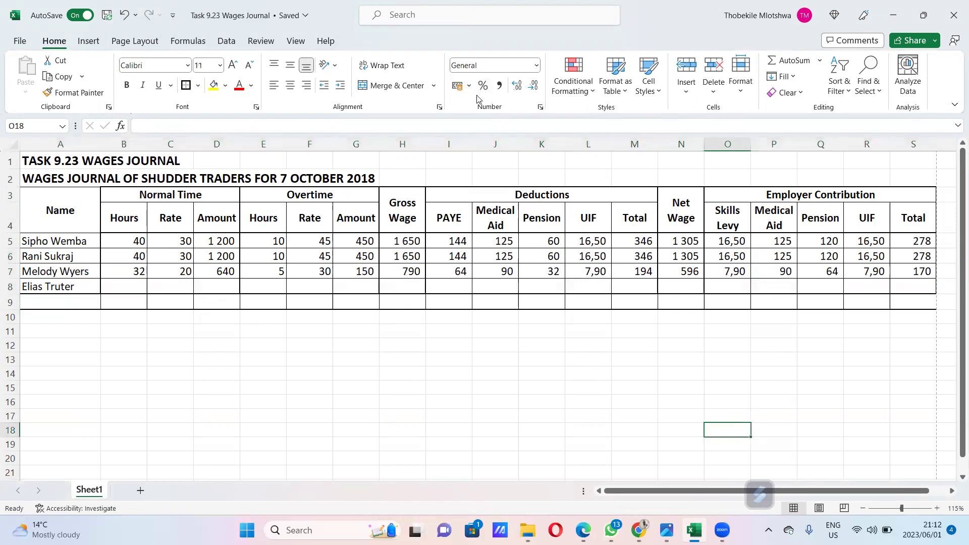